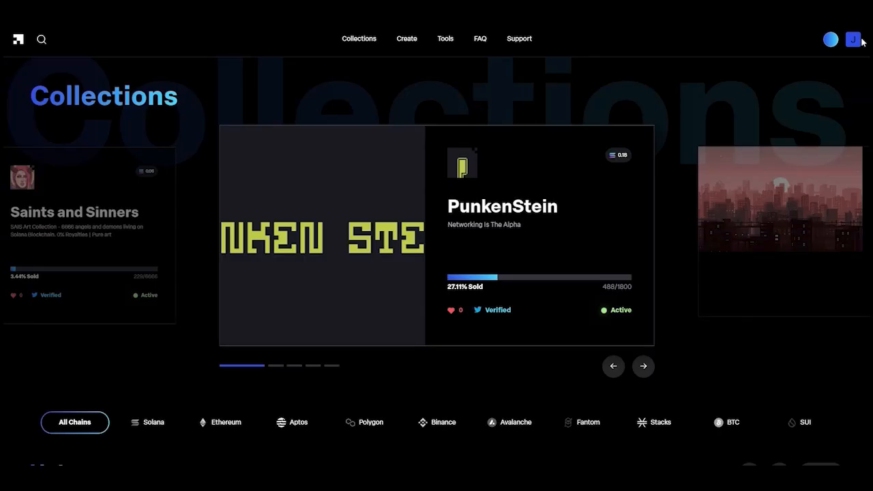
# - From your profile, open the second Demo collection, the one with 0 of 5 sold
pyautogui.click(852, 40)
pyautogui.click(846, 63)
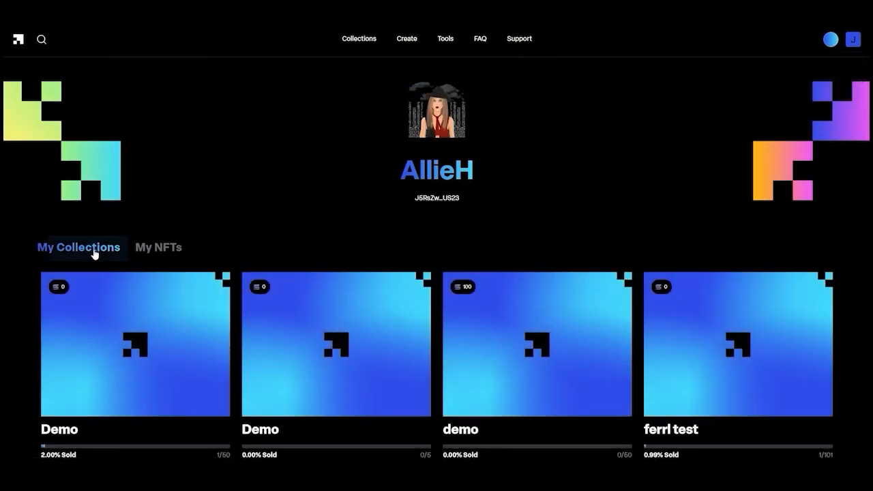
pyautogui.click(300, 309)
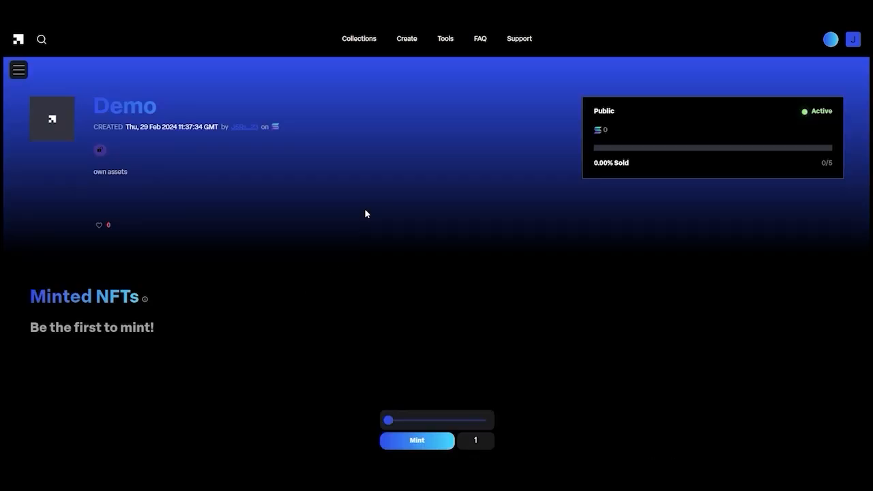
# - Start linking a Twitter account from the Demo collection's Manage Collection settings
pyautogui.click(20, 72)
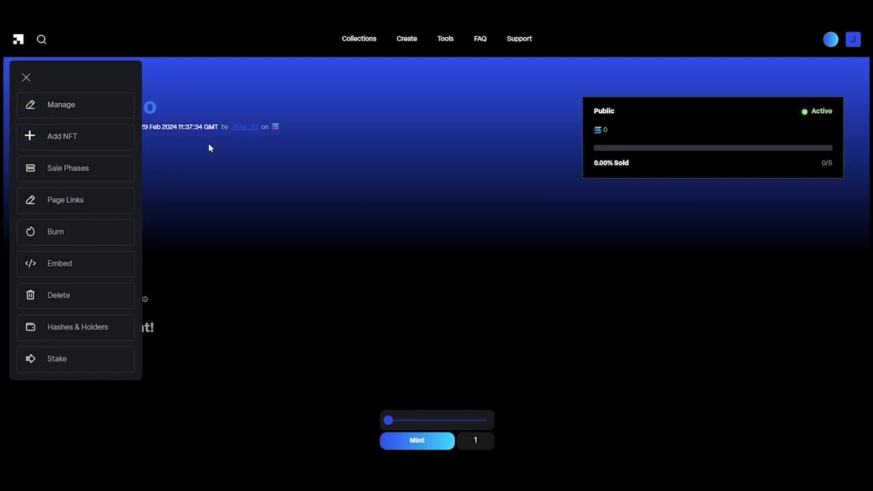
pyautogui.click(90, 105)
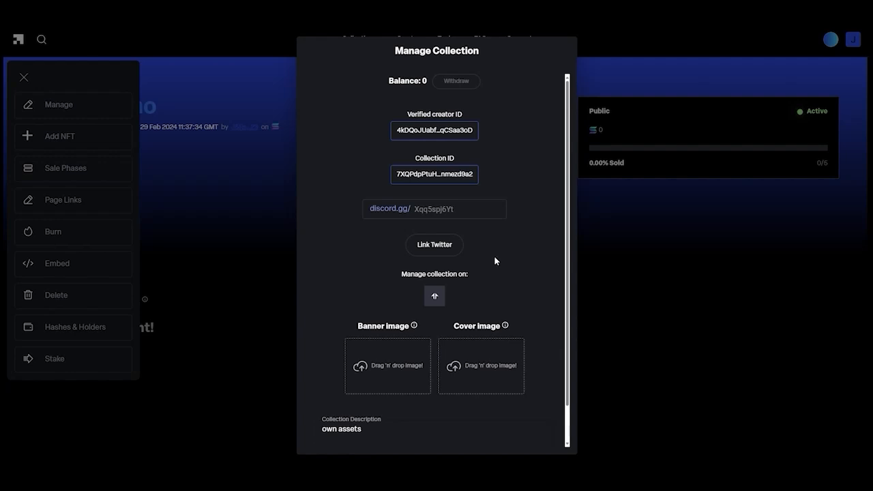
pyautogui.click(436, 246)
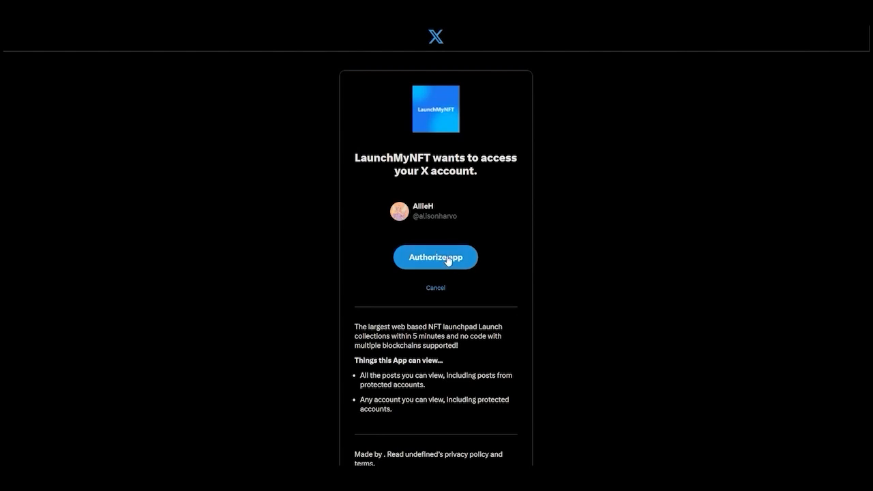
# - Authorize LaunchMyNFT on X, view the verified Twitter profile, and return to the collection
pyautogui.click(448, 259)
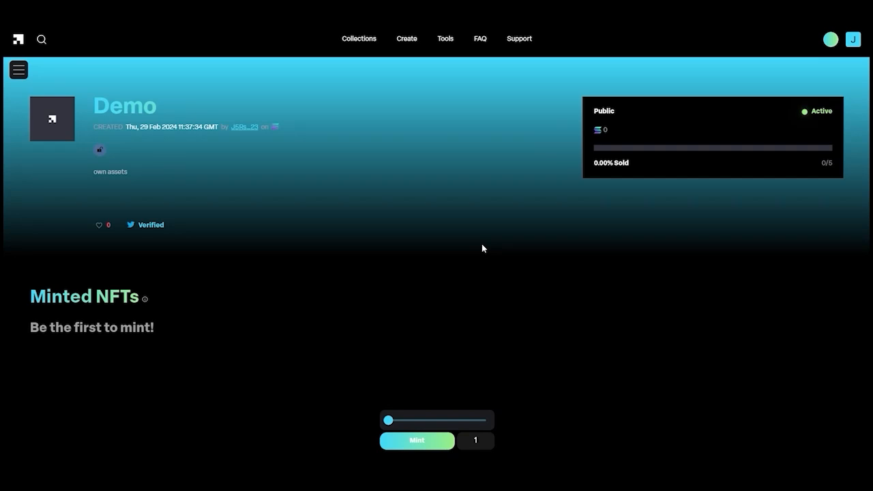
pyautogui.click(150, 229)
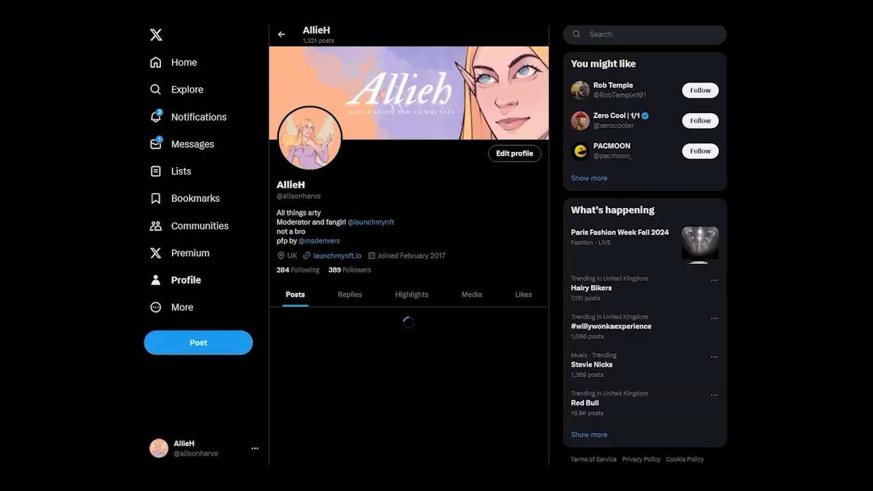
pyautogui.hotkey('ctrl', 'w')
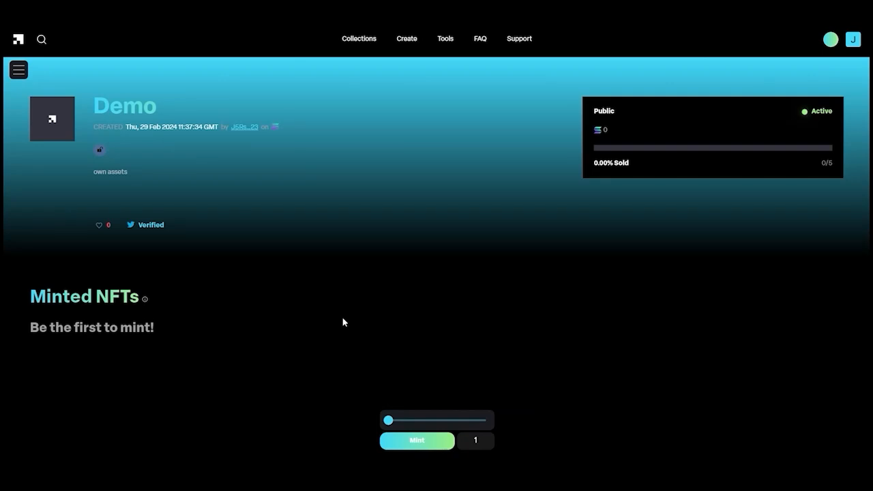
# - Check the Banner and Cover Image size limits in Manage Collection, then close the dialog
pyautogui.click(19, 70)
pyautogui.click(52, 106)
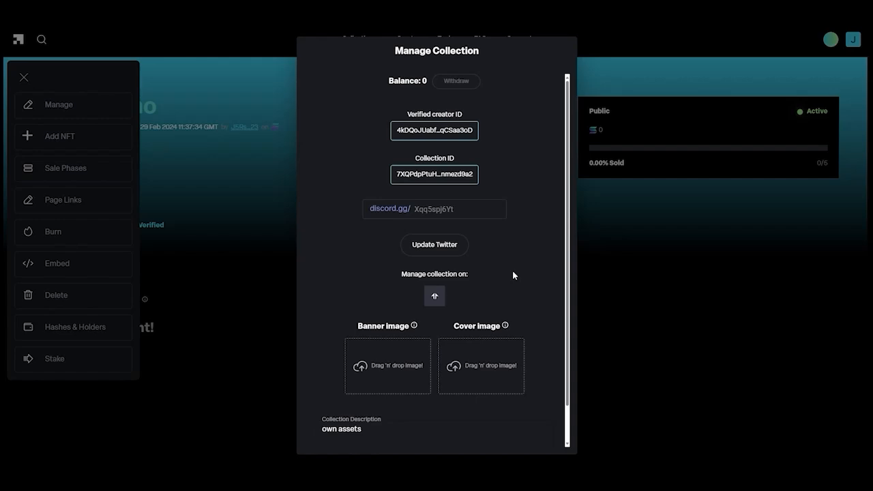
pyautogui.click(434, 296)
pyautogui.moveTo(413, 327)
pyautogui.moveTo(505, 327)
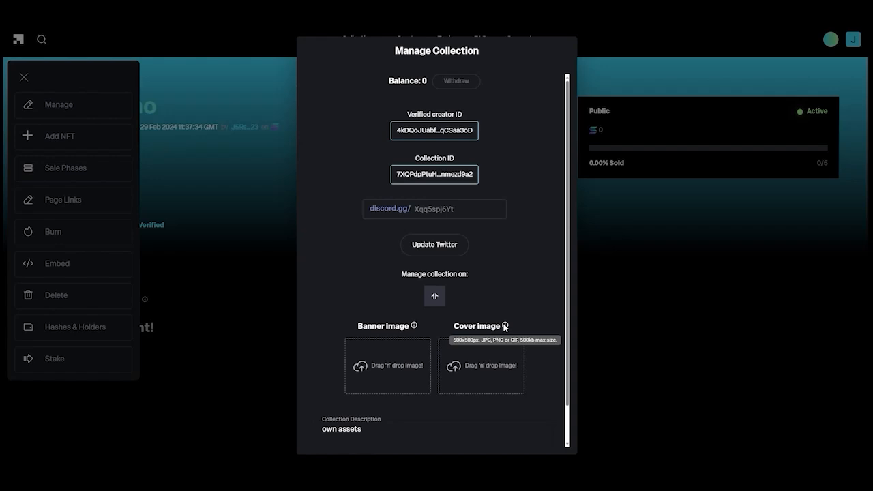
pyautogui.click(592, 272)
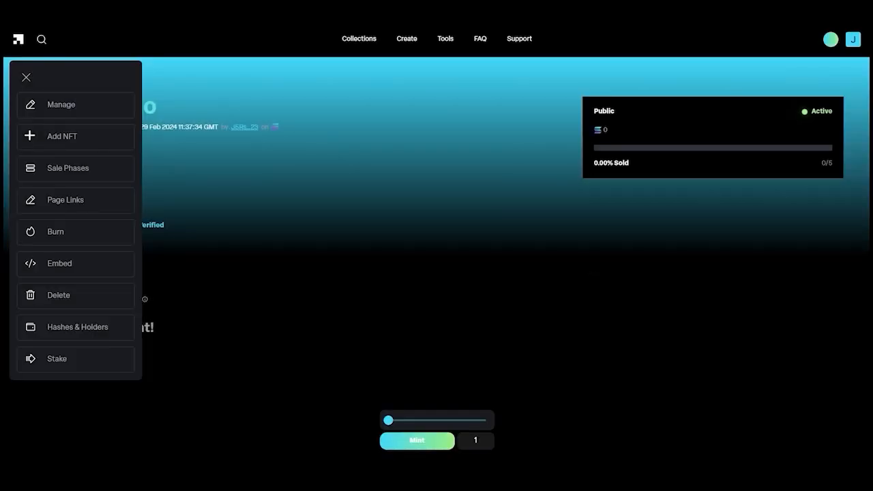
pyautogui.moveTo(804, 5)
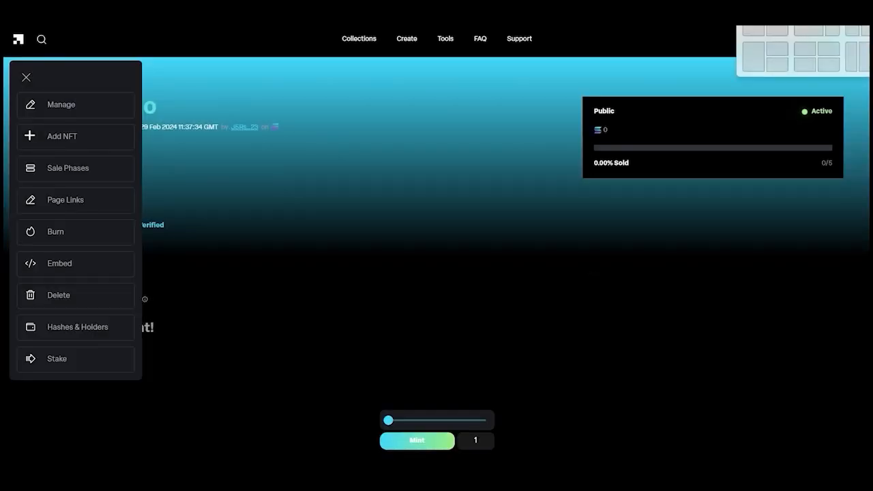
# - Set the DEMO image as banner and the demo image as cover, saving both
pyautogui.click(85, 106)
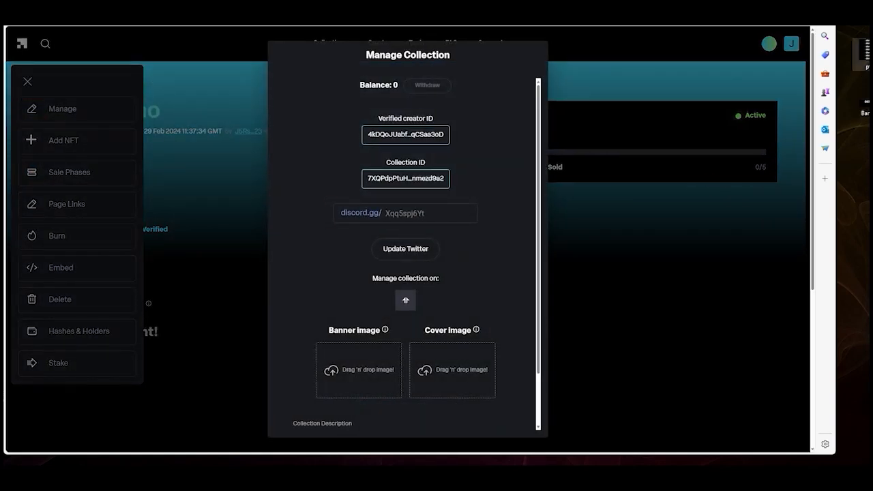
pyautogui.moveTo(861, 112); pyautogui.dragTo(361, 362)
pyautogui.moveTo(863, 56); pyautogui.dragTo(441, 372)
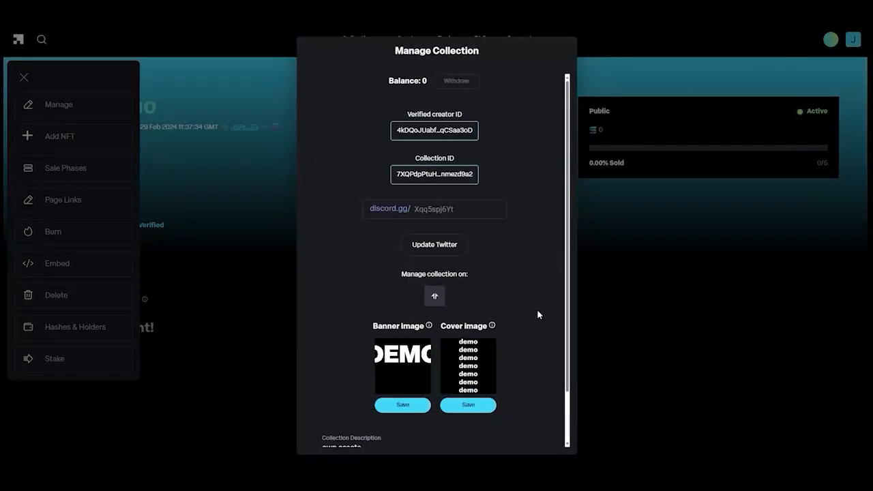
pyautogui.click(468, 406)
pyautogui.click(400, 407)
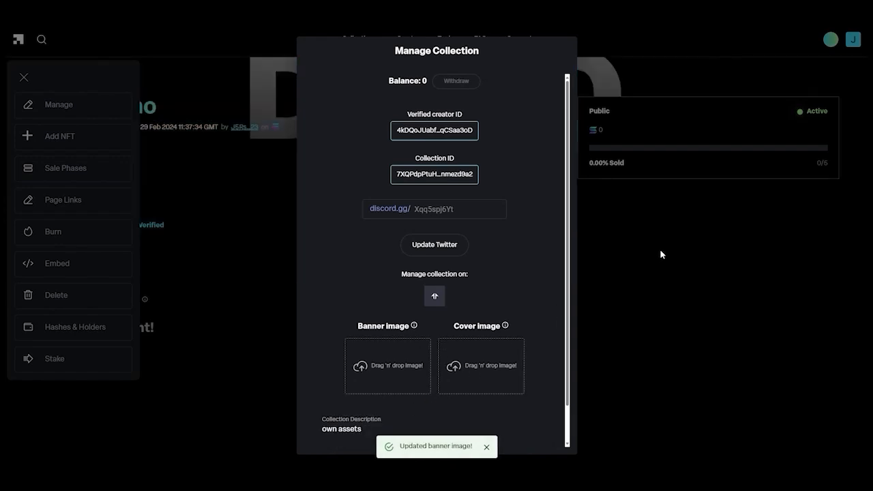
pyautogui.click(659, 254)
# - Show the collection's Page Links
pyautogui.click(24, 78)
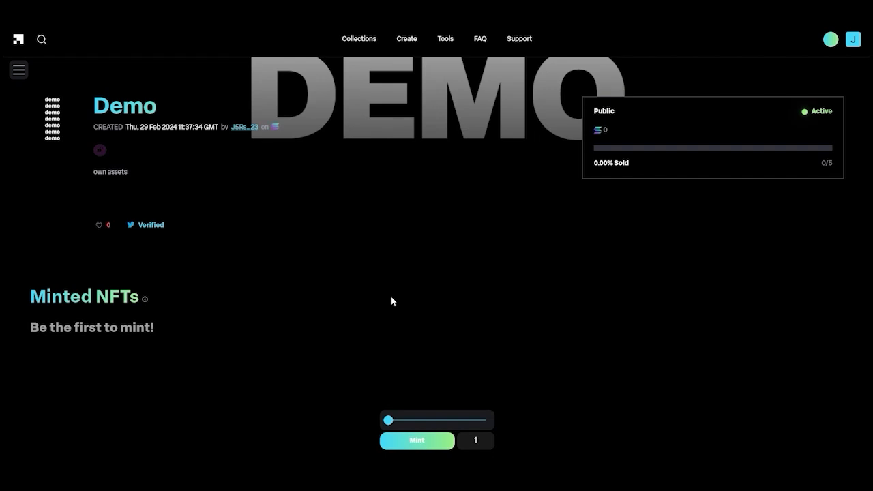
pyautogui.click(19, 70)
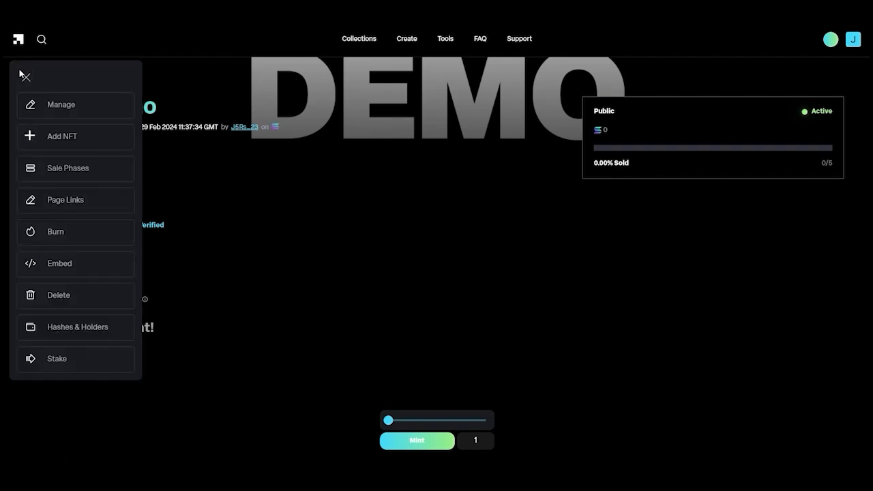
pyautogui.click(69, 200)
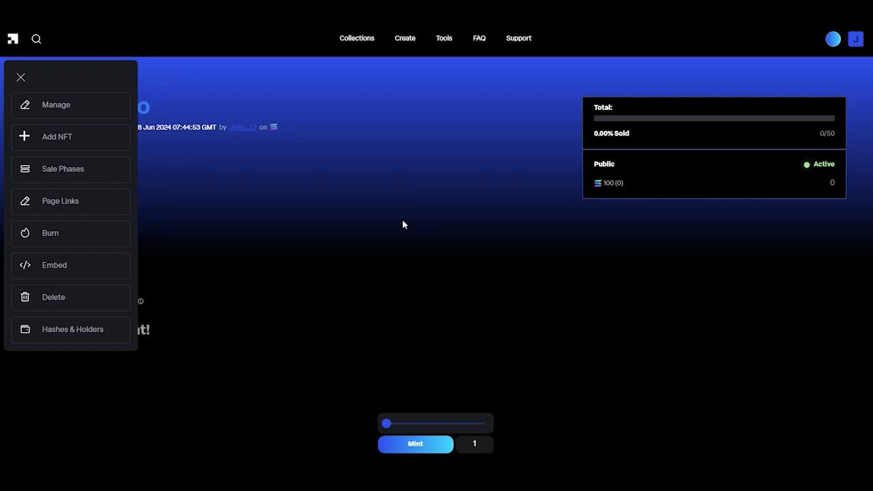
# - Open the collection's Sale Phases editor and switch to the wallets spreadsheet
pyautogui.click(26, 172)
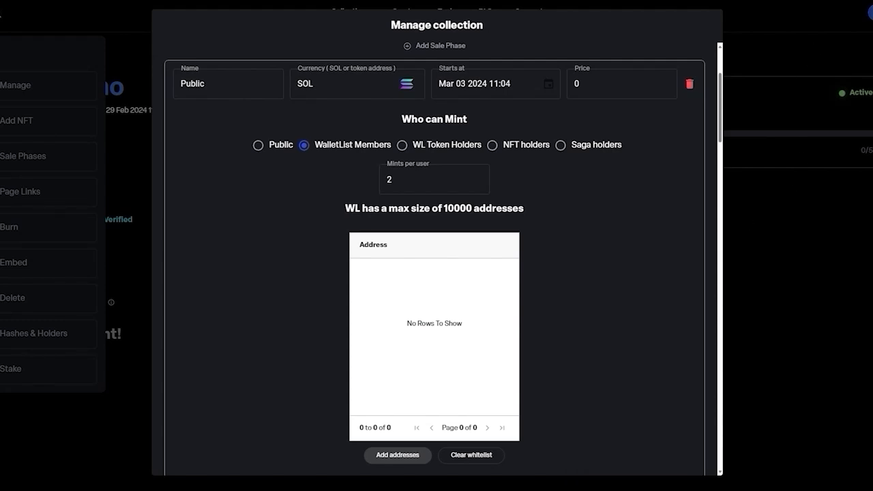
pyautogui.hotkey('alt', 'Tab')
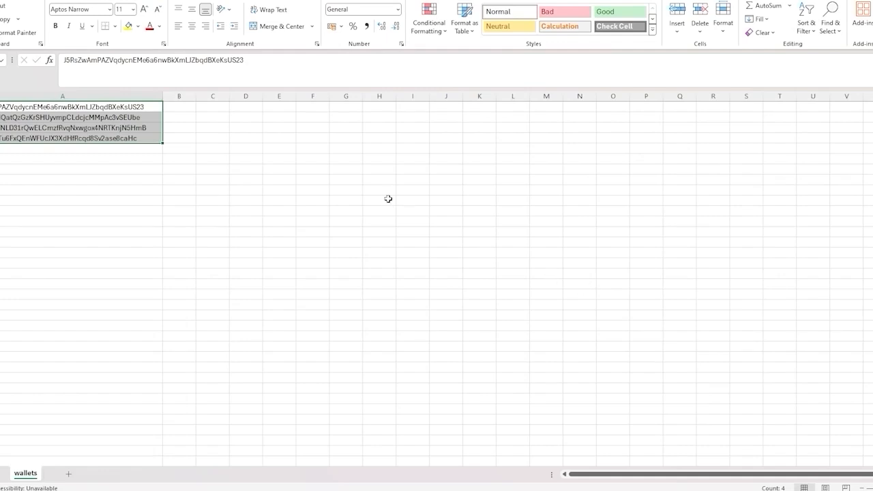
# - Select the four wallet addresses in A1:A4 of the wallets sheet
pyautogui.click(189, 200)
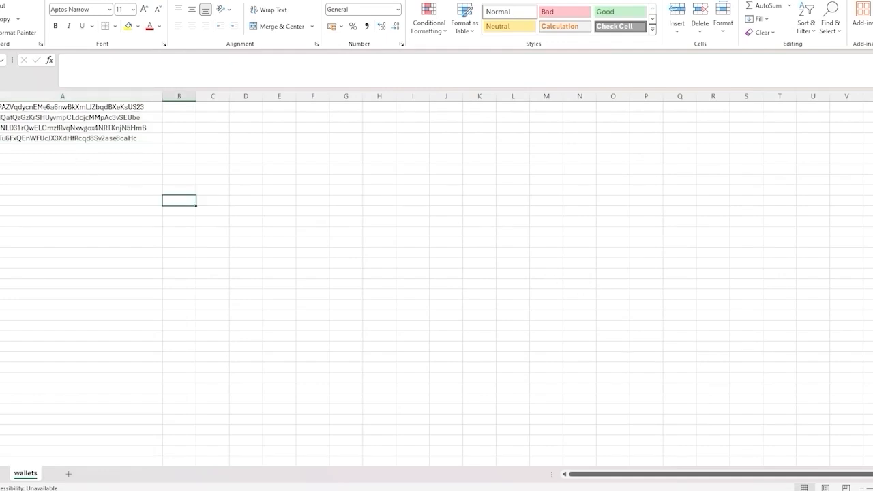
pyautogui.moveTo(2, 107); pyautogui.dragTo(2, 136)
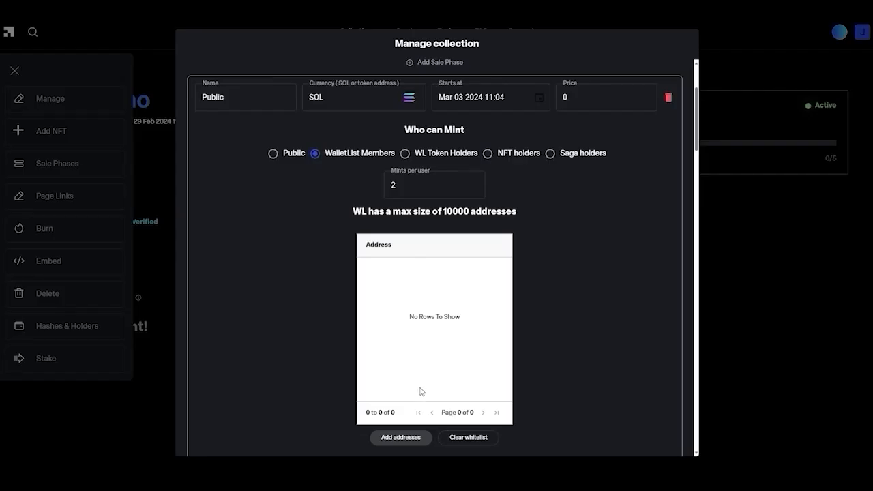
# - Paste the four copied wallet addresses into the phase whitelist and submit them
pyautogui.click(406, 440)
pyautogui.rightClick(372, 188)
pyautogui.click(404, 280)
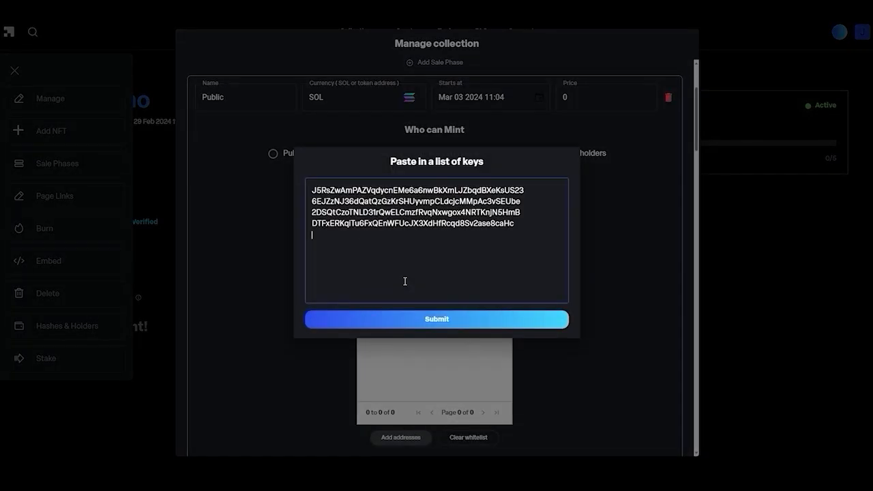
pyautogui.click(480, 318)
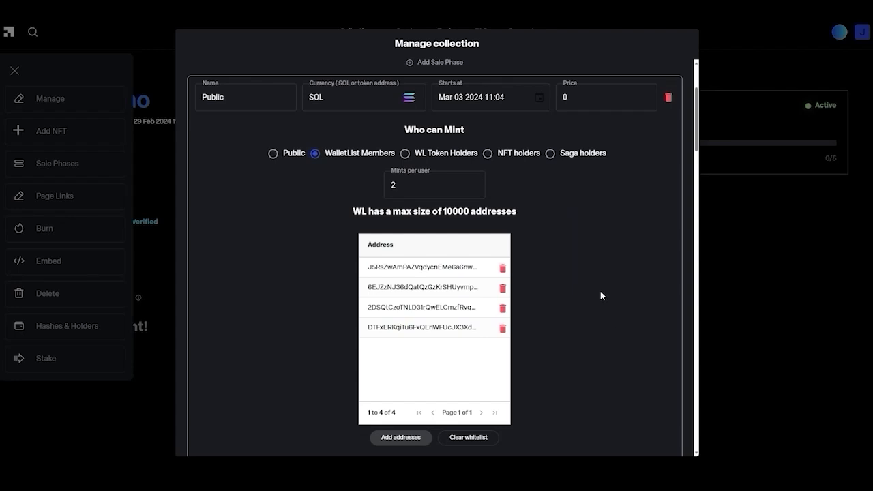
# - Restrict a phase to WL token holders and rename the first phase to 'token'
pyautogui.scroll(-1, 588, 287)
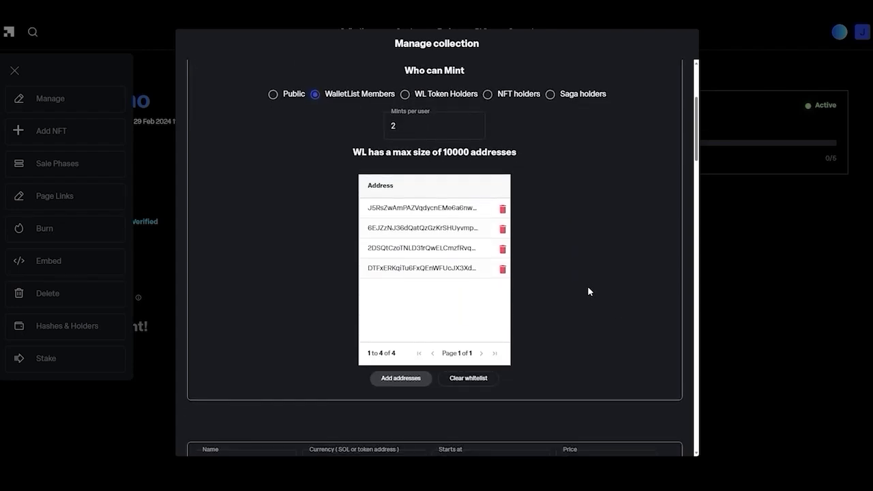
pyautogui.scroll(-6, 586, 287)
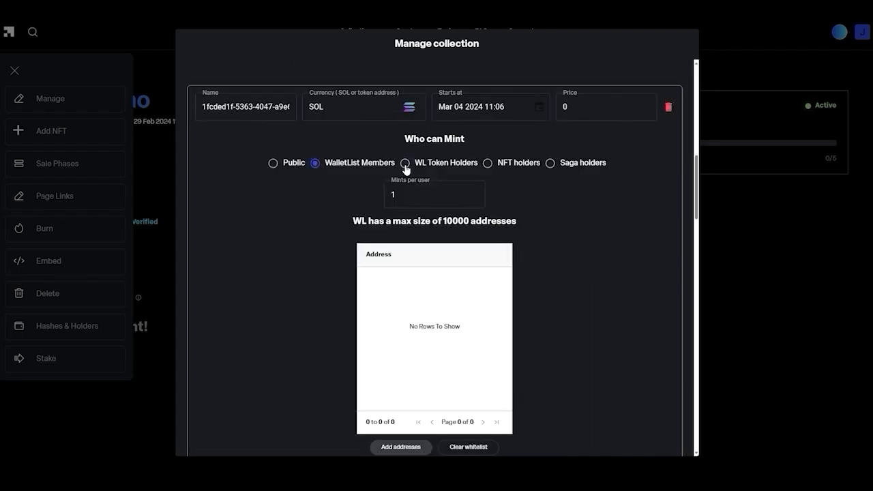
pyautogui.click(405, 165)
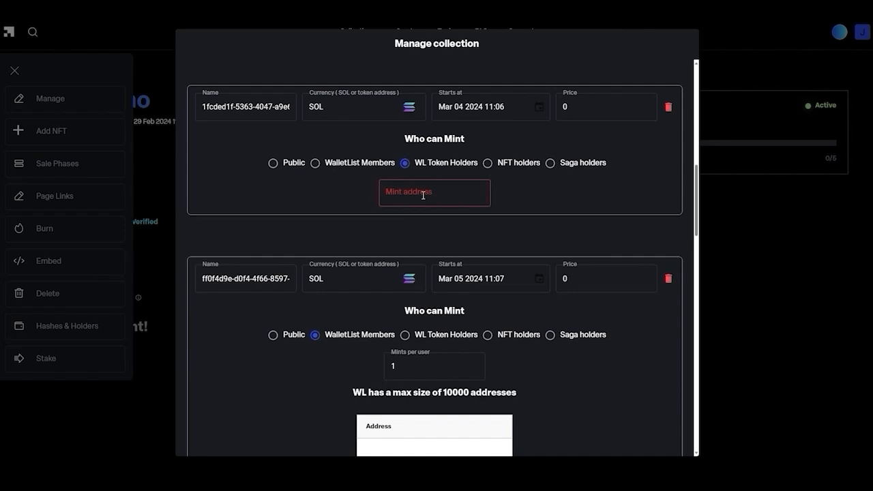
pyautogui.moveTo(290, 107); pyautogui.dragTo(192, 111)
pyautogui.hotkey('ctrl', 'v')
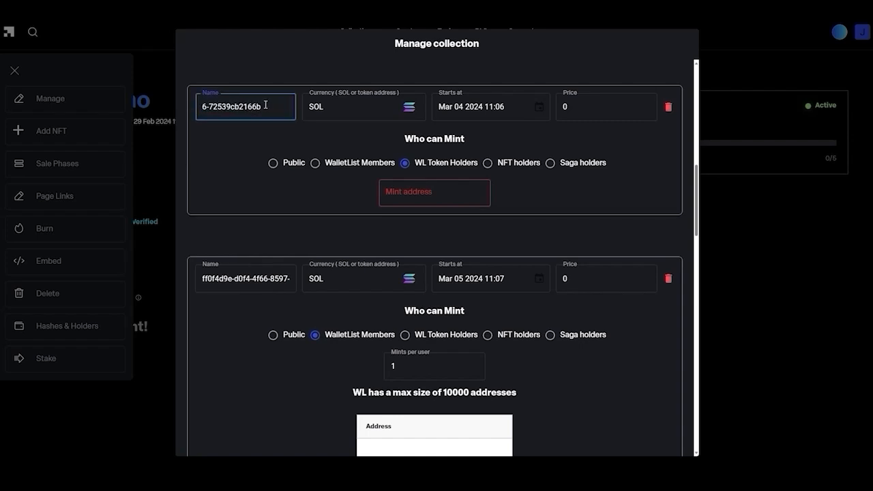
pyautogui.hotkey('ctrl', 'a')
pyautogui.press('BackSpace')
pyautogui.write('token')
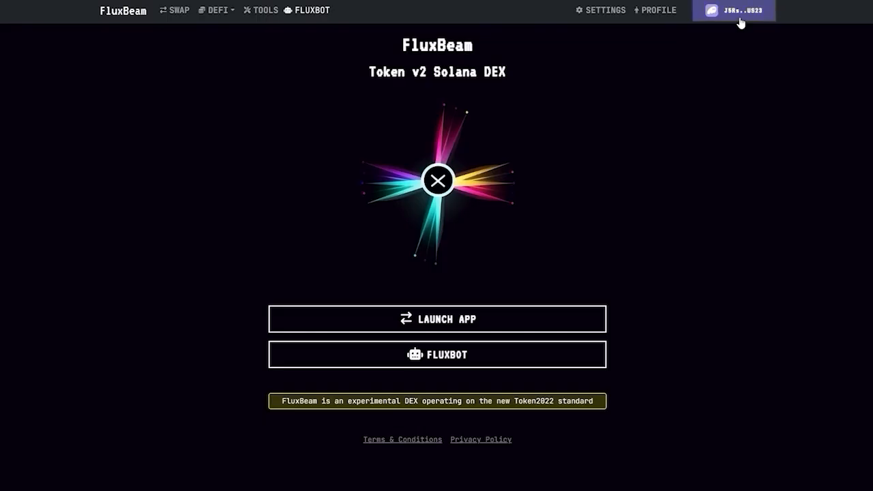
# - In v1 Token Creation, enter name and symbol 'demo' with description 'token WL demo'
pyautogui.click(258, 11)
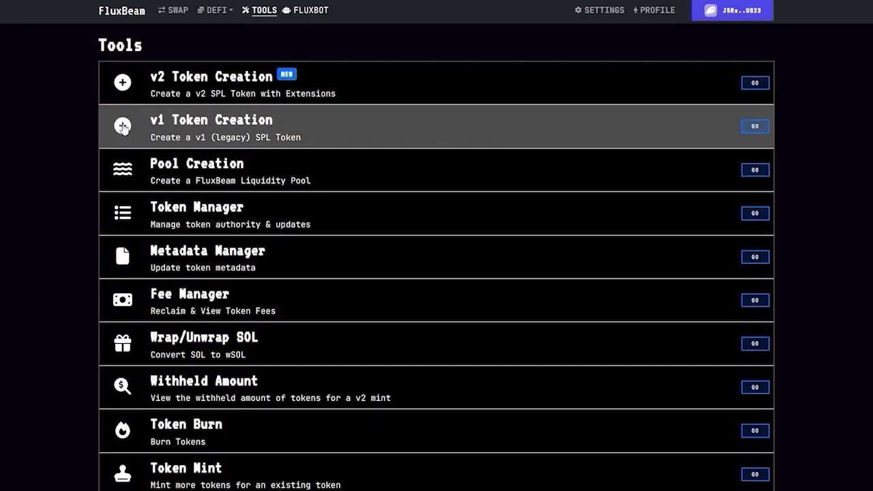
pyautogui.click(140, 129)
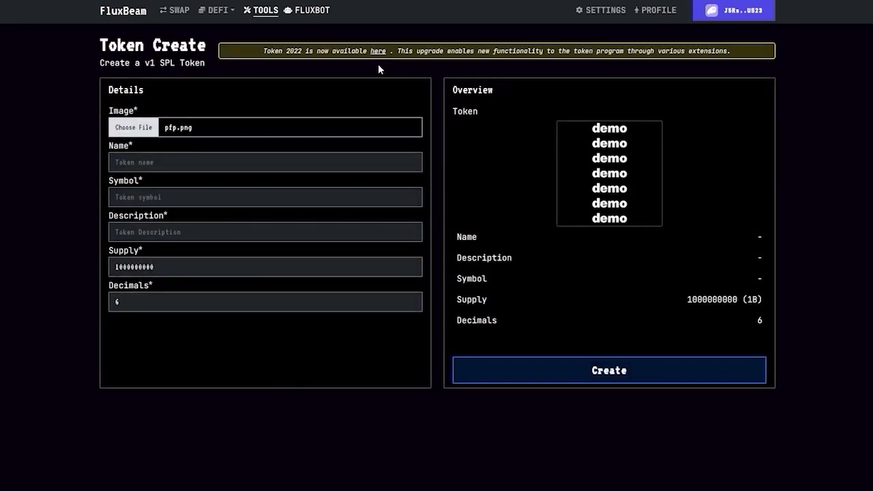
pyautogui.click(325, 163)
pyautogui.write('demo')
pyautogui.click(148, 197)
pyautogui.write('demo')
pyautogui.click(153, 233)
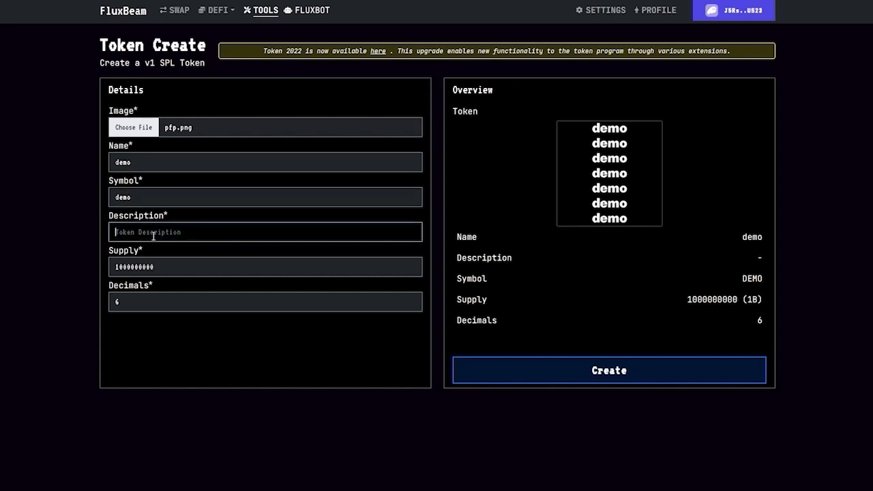
pyautogui.write('token WL demo')
# - Set supply 500 and 0 decimals, then create the token and approve the transaction
pyautogui.press('Tab')
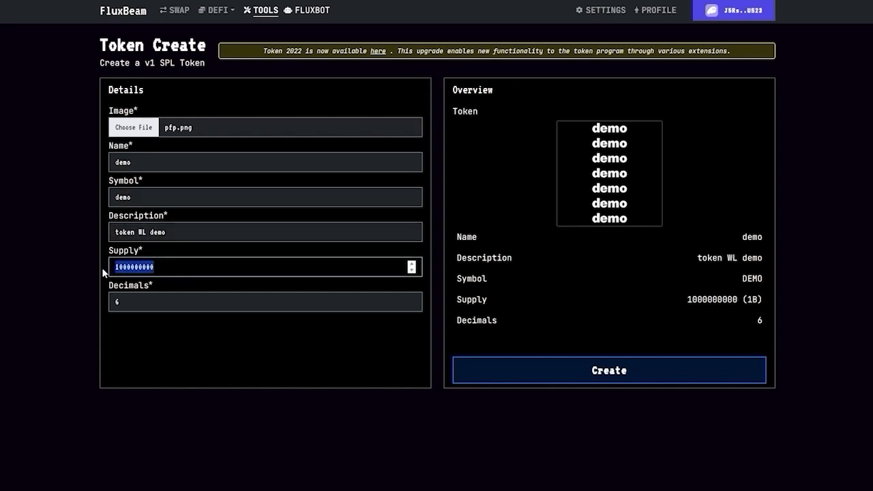
pyautogui.write('500')
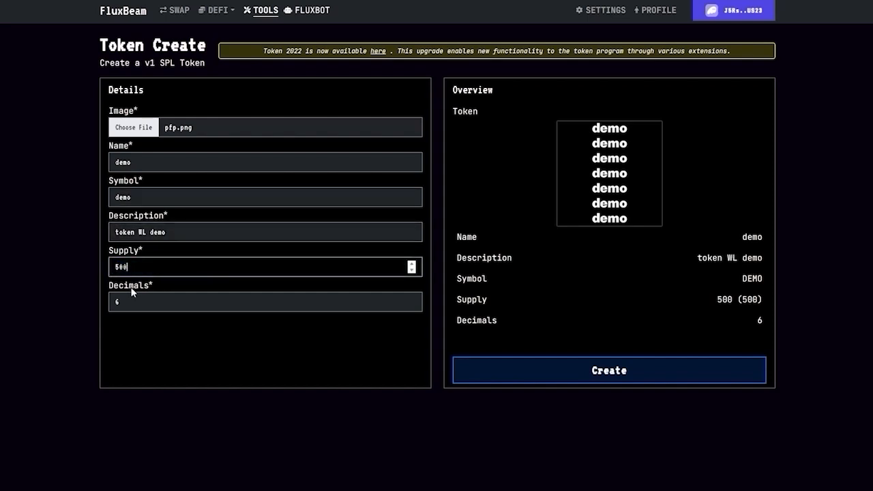
pyautogui.moveTo(132, 301); pyautogui.dragTo(107, 302)
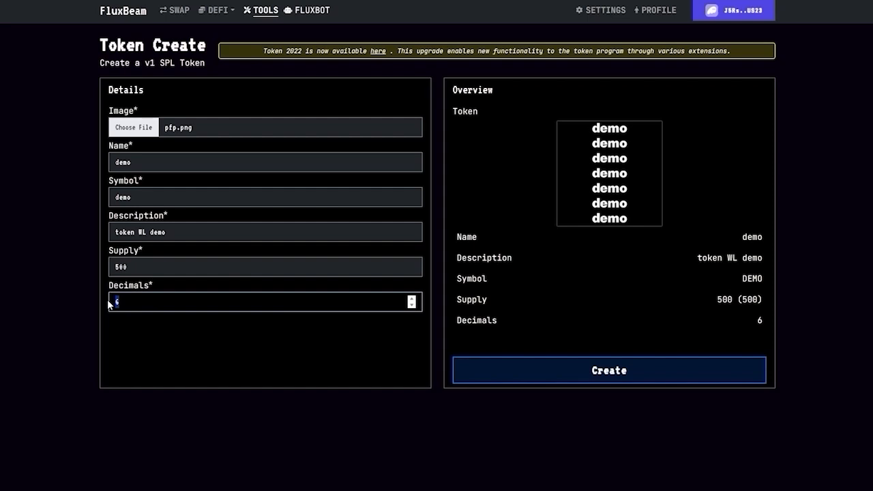
pyautogui.write('0')
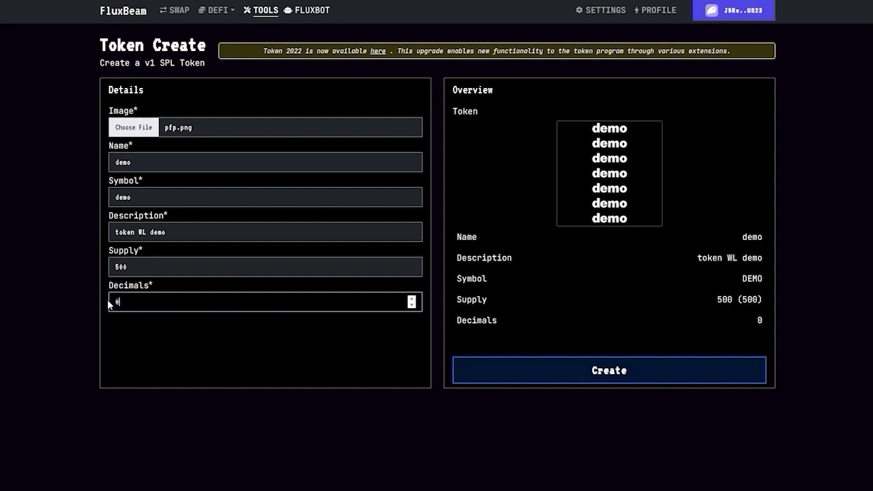
pyautogui.click(583, 379)
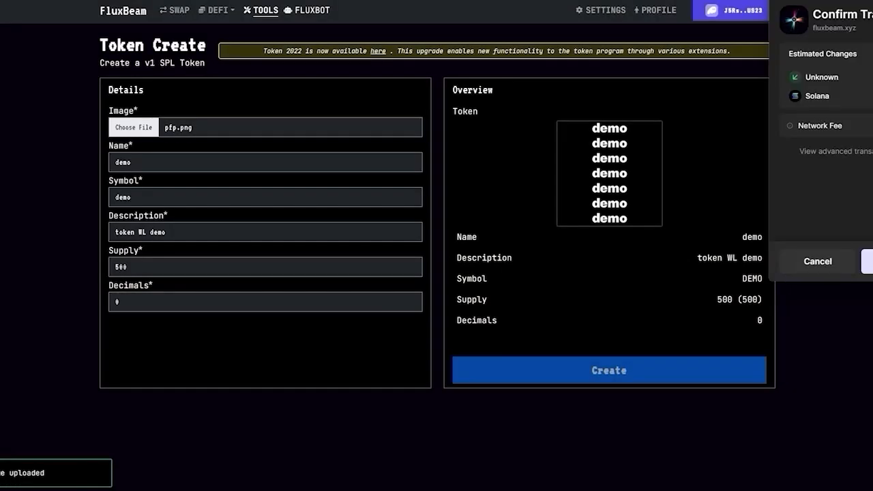
pyautogui.press('Return')
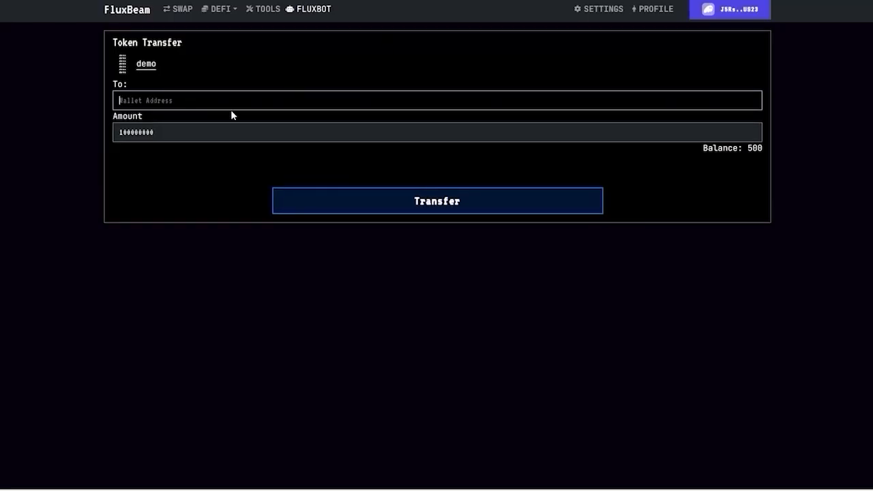
# - Paste the wallet as transfer recipient, then paste the demo token's mint address into the phase
pyautogui.rightClick(216, 103)
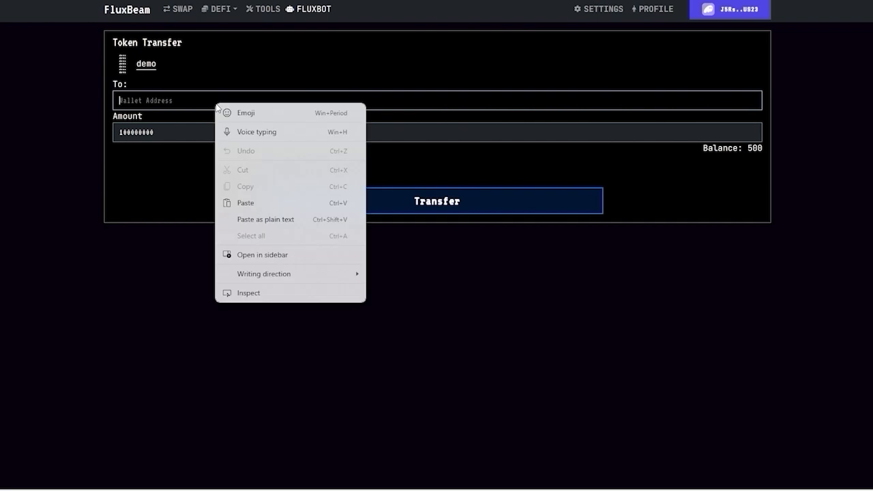
pyautogui.click(247, 205)
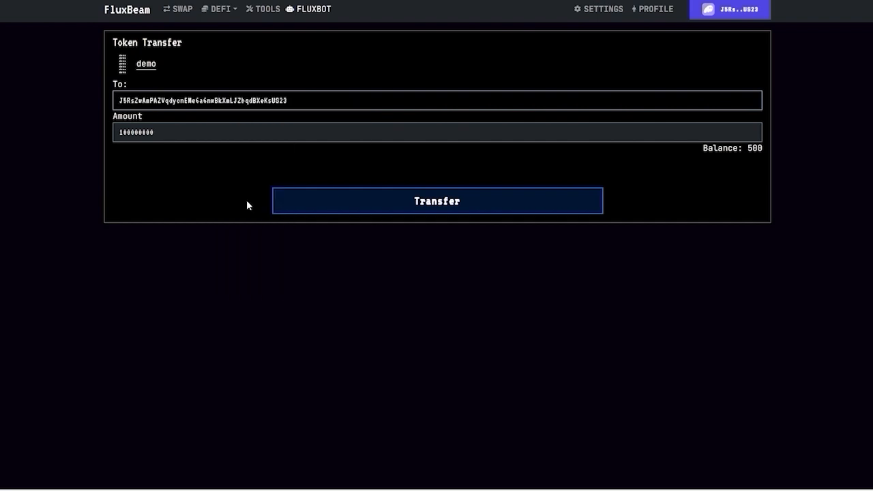
pyautogui.click(171, 132)
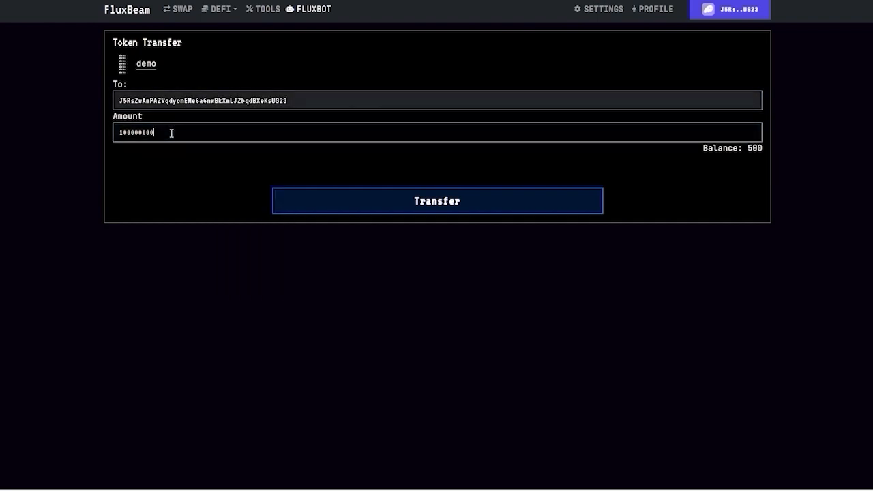
pyautogui.moveTo(171, 132); pyautogui.dragTo(112, 133)
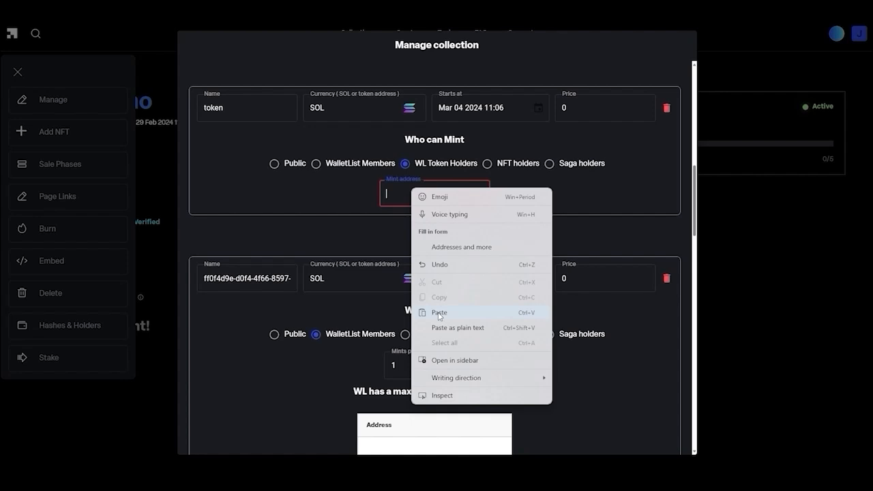
pyautogui.click(439, 313)
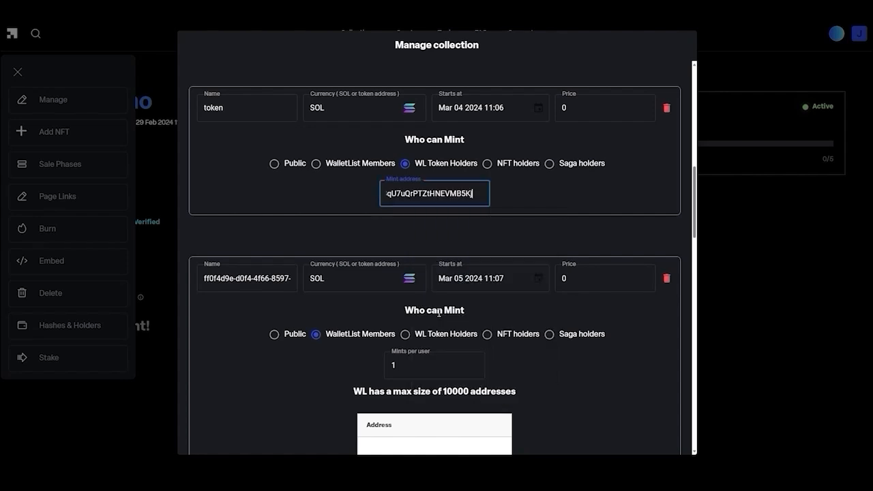
# - Commit the pasted mint address so the token phase recognises the demo token
pyautogui.click(531, 193)
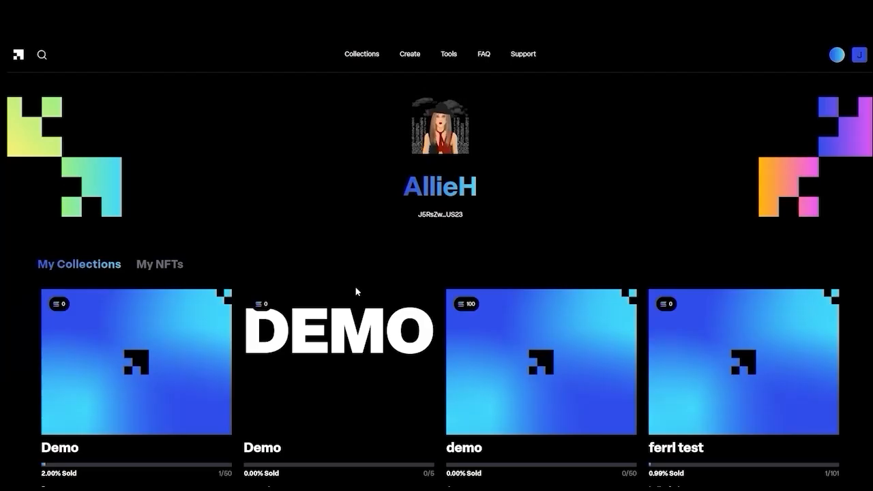
# - Open the first Demo card in My Collections and go to its Manage settings
pyautogui.scroll(-3, 350, 298)
pyautogui.click(164, 272)
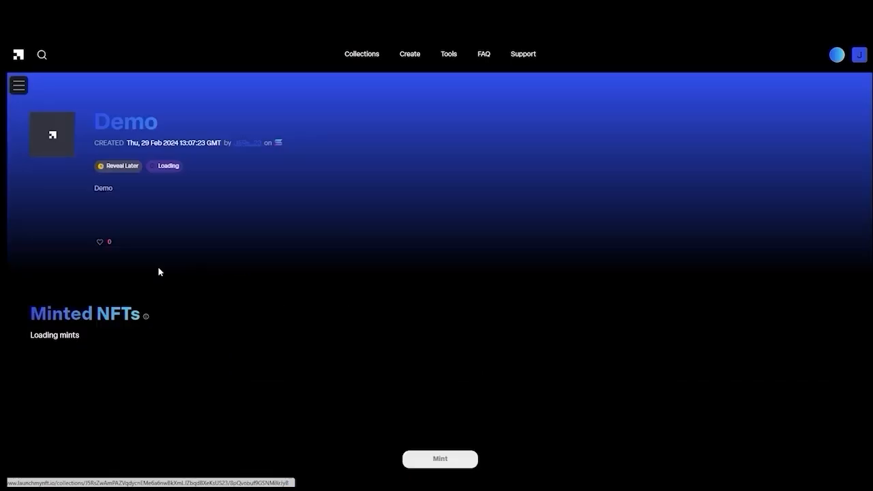
pyautogui.click(18, 87)
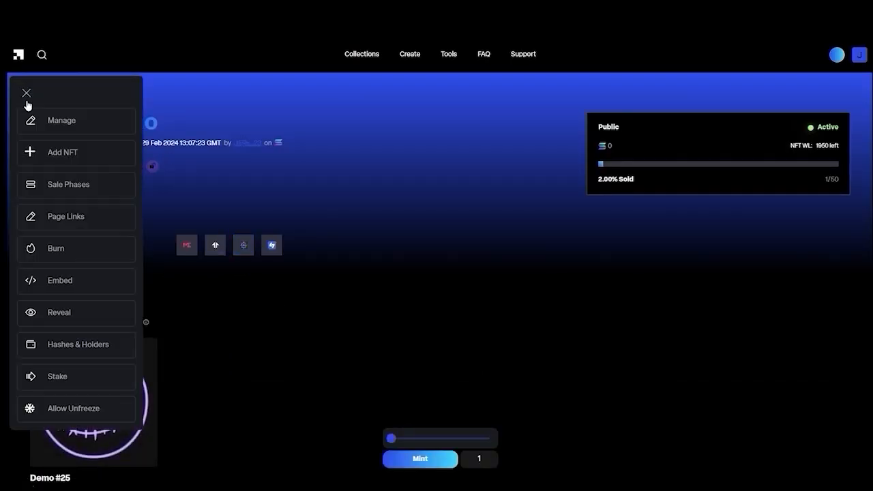
pyautogui.click(25, 124)
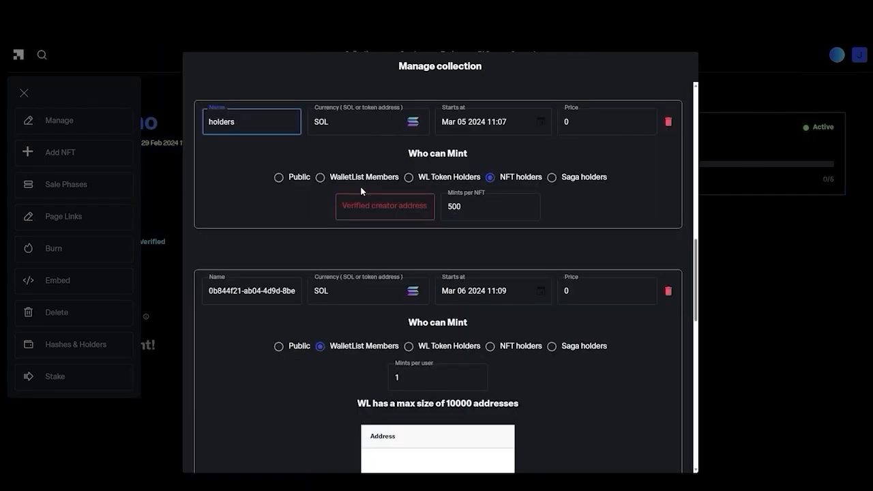
# - Paste a verified creator address into the holders phase and set mints per NFT to 2
pyautogui.rightClick(357, 207)
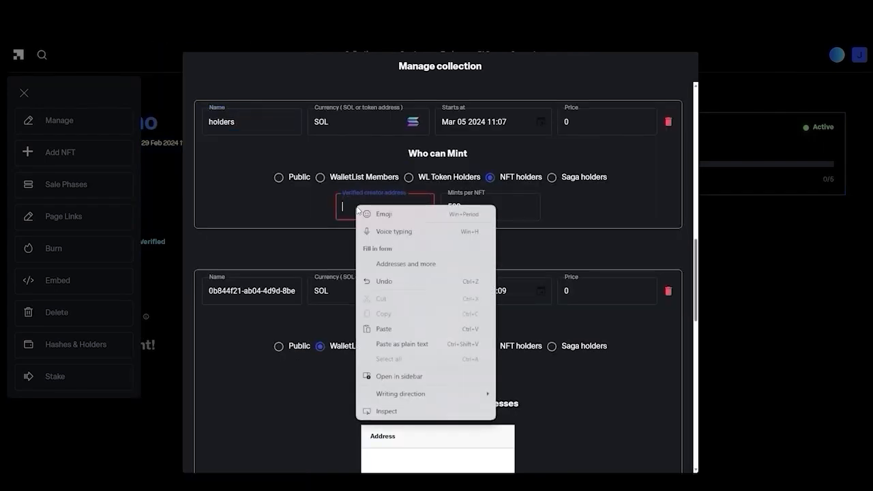
pyautogui.click(384, 328)
pyautogui.moveTo(463, 207); pyautogui.dragTo(440, 211)
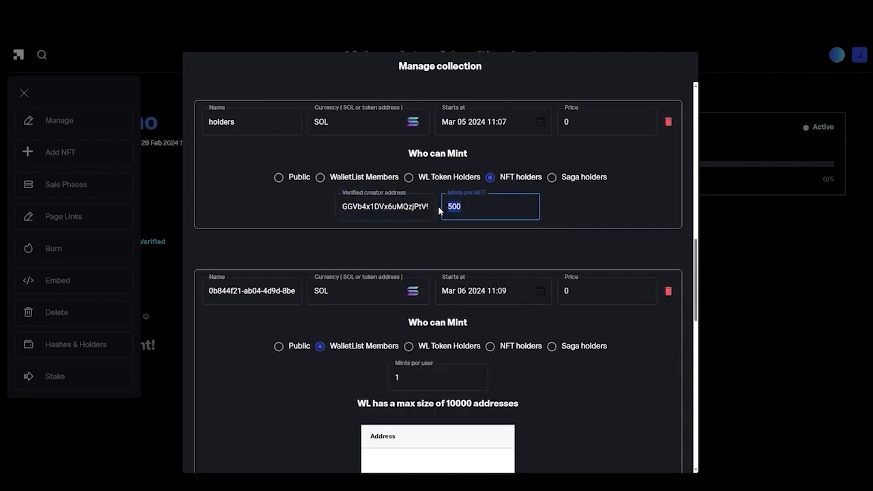
pyautogui.write('2')
pyautogui.click(592, 222)
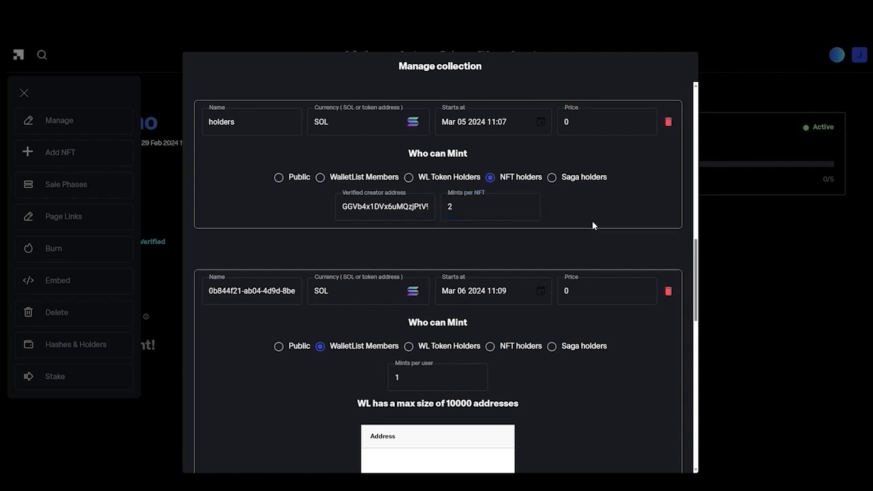
pyautogui.scroll(-3, 592, 221)
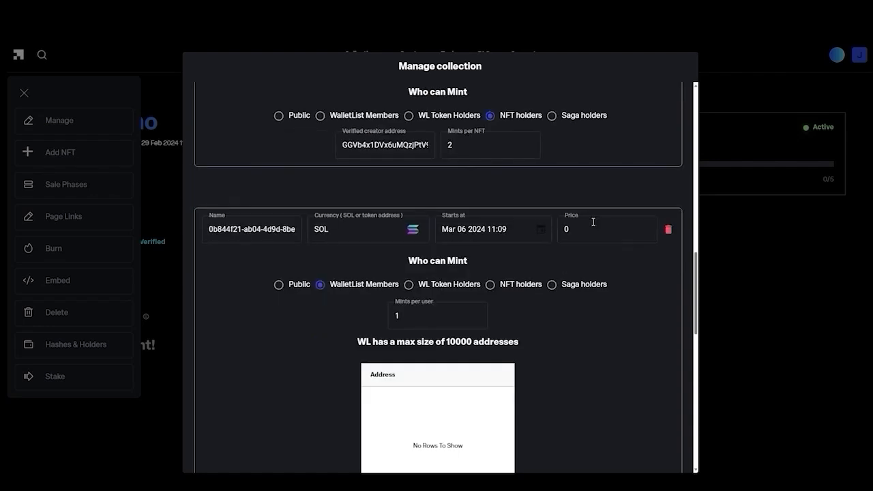
# - Name the next sale phase 'wl' and restrict it to Saga holders
pyautogui.scroll(1, 573, 226)
pyautogui.write('wl')
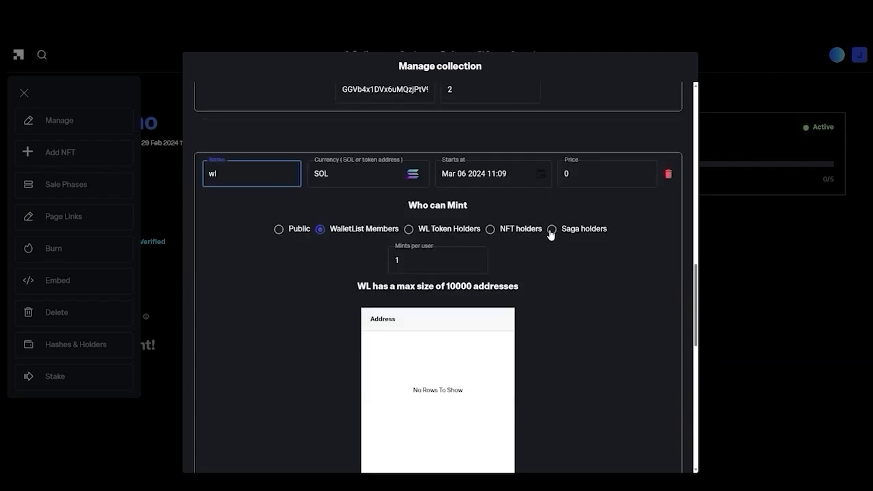
pyautogui.click(550, 229)
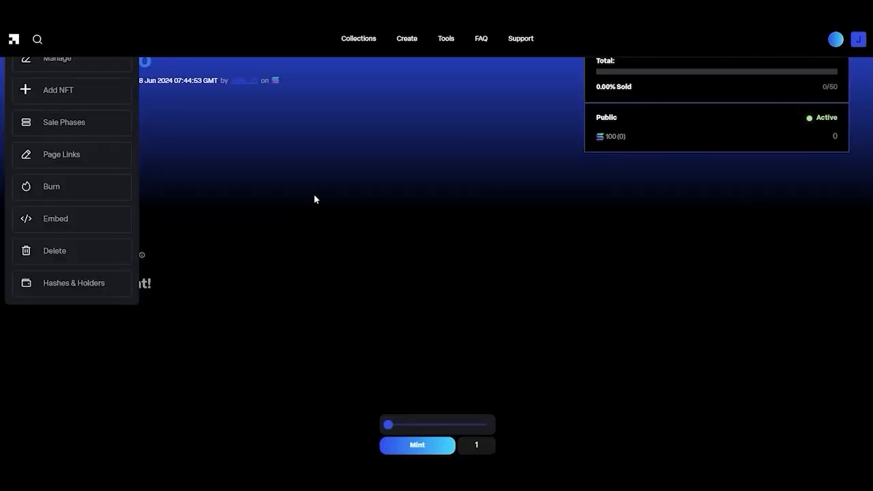
pyautogui.scroll(1, 314, 199)
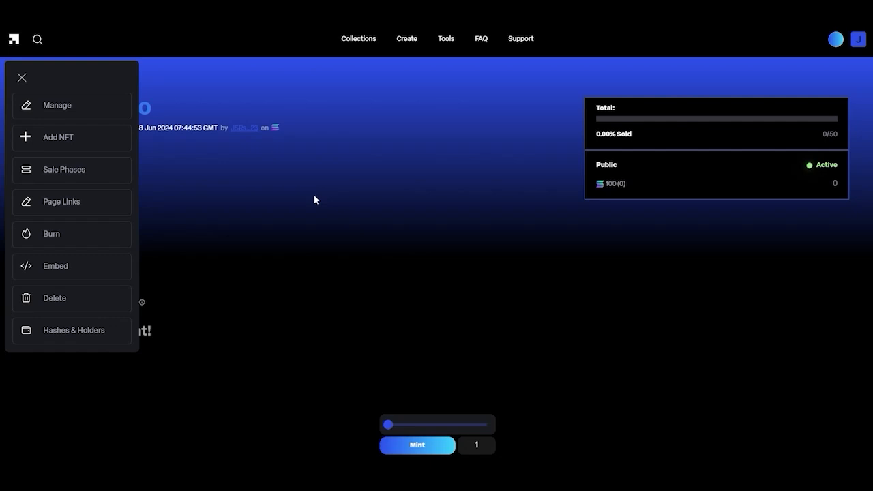
# - Add a second sale phase below the Public phase in Sale Phases
pyautogui.click(80, 169)
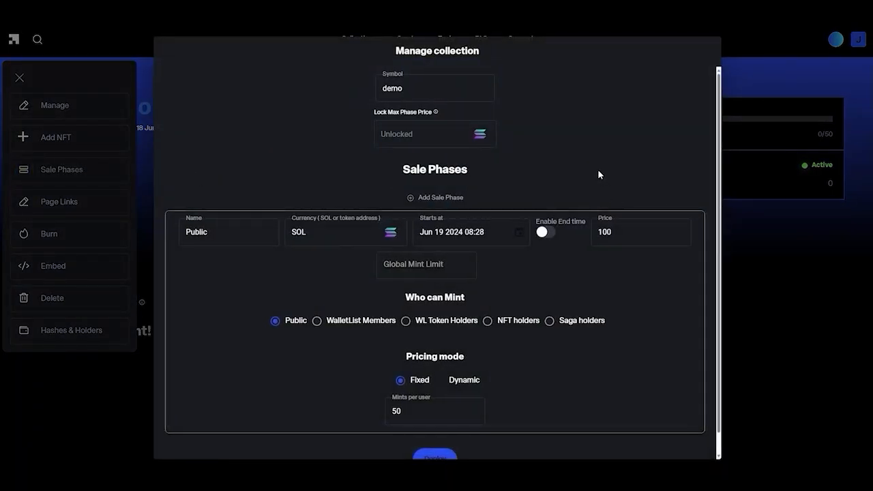
pyautogui.click(411, 200)
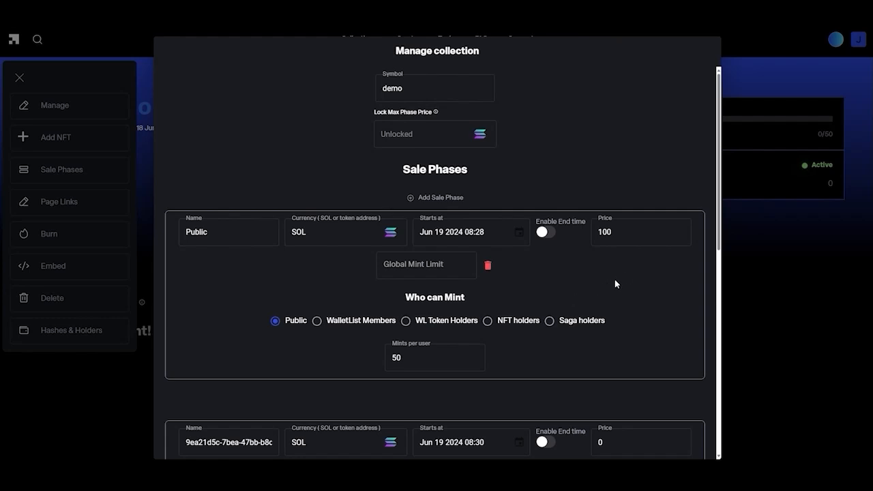
pyautogui.scroll(-1, 624, 275)
pyautogui.scroll(-1, 625, 275)
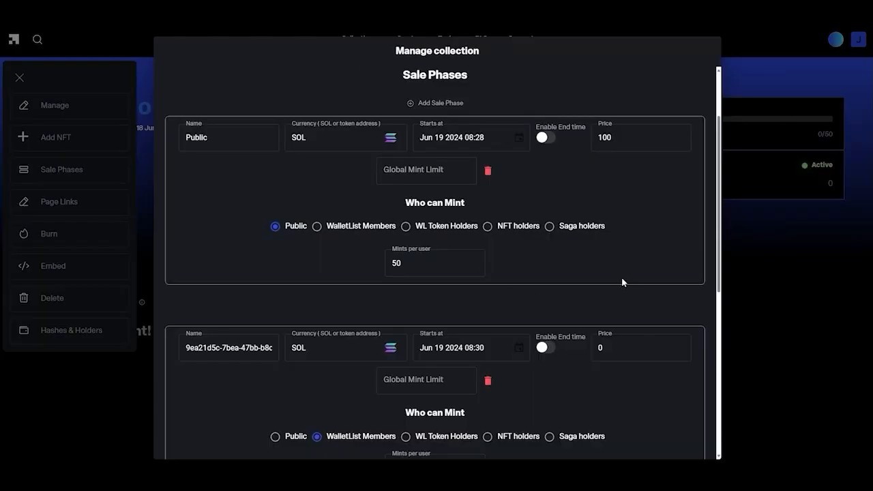
# - Rename the new sale phase to WL
pyautogui.moveTo(273, 349); pyautogui.dragTo(172, 351)
pyautogui.moveTo(235, 349); pyautogui.dragTo(169, 349)
pyautogui.write('WL')
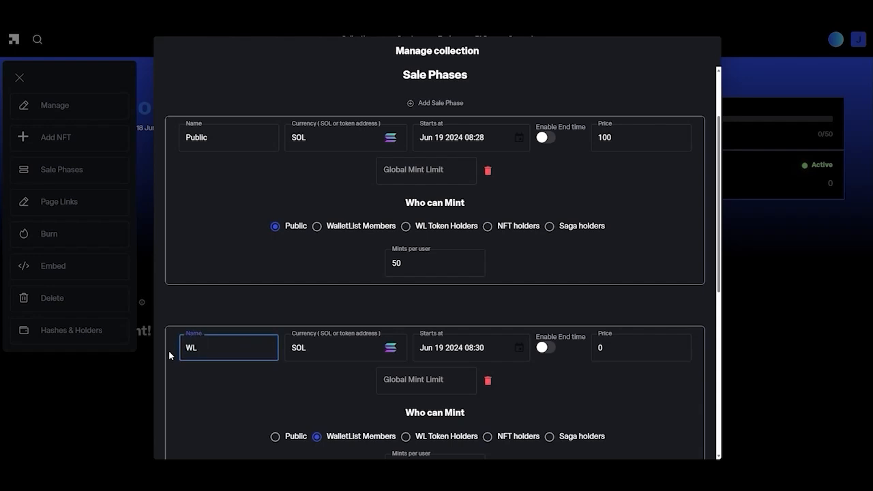
pyautogui.click(193, 382)
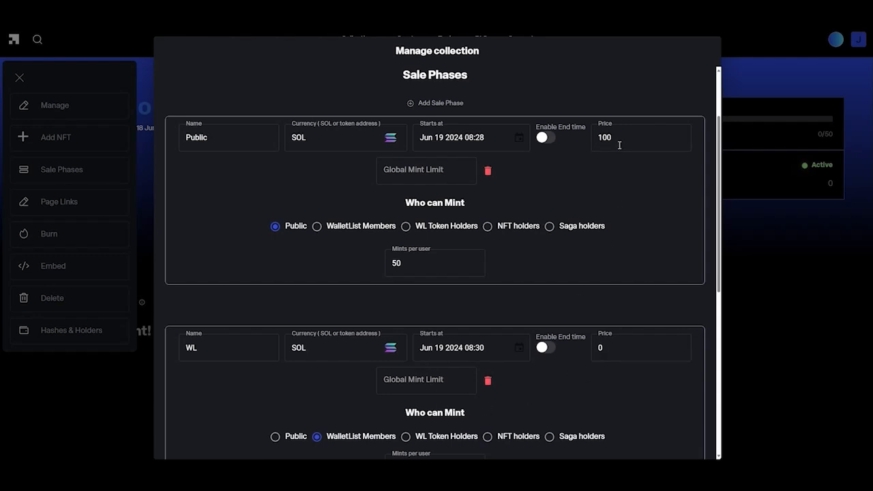
# - Set Global Mint Limit to 40 for the Public phase and 10 for WL
pyautogui.click(446, 172)
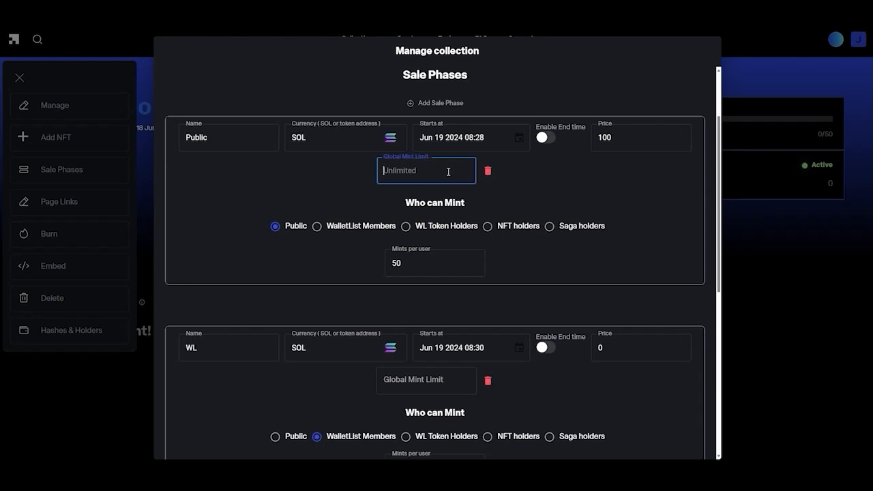
pyautogui.write('40')
pyautogui.click(618, 391)
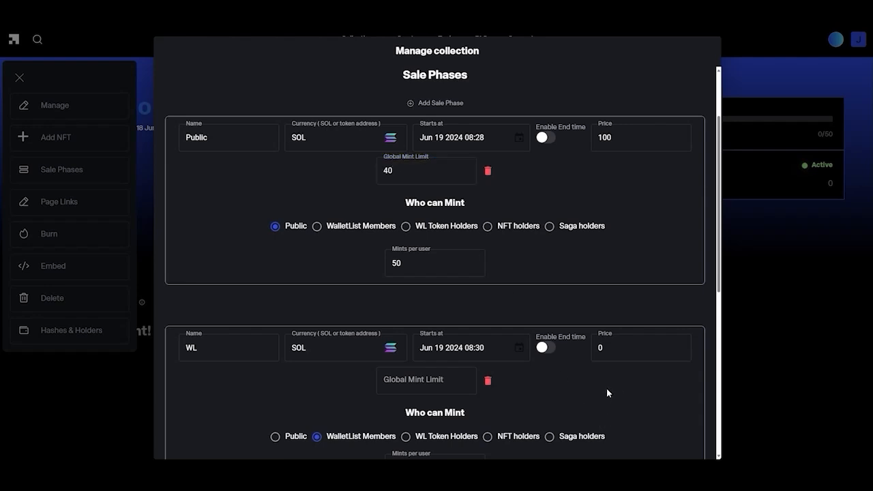
pyautogui.click(450, 382)
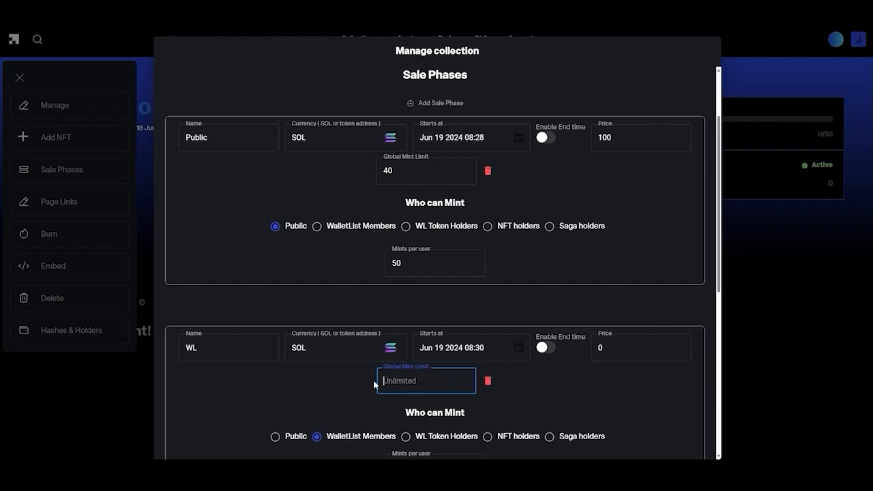
pyautogui.write('10')
pyautogui.click(578, 391)
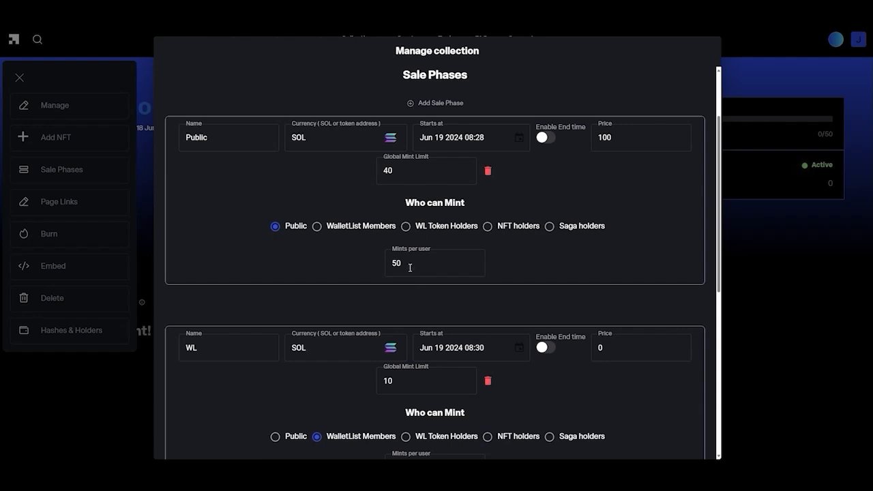
pyautogui.scroll(-1, 504, 367)
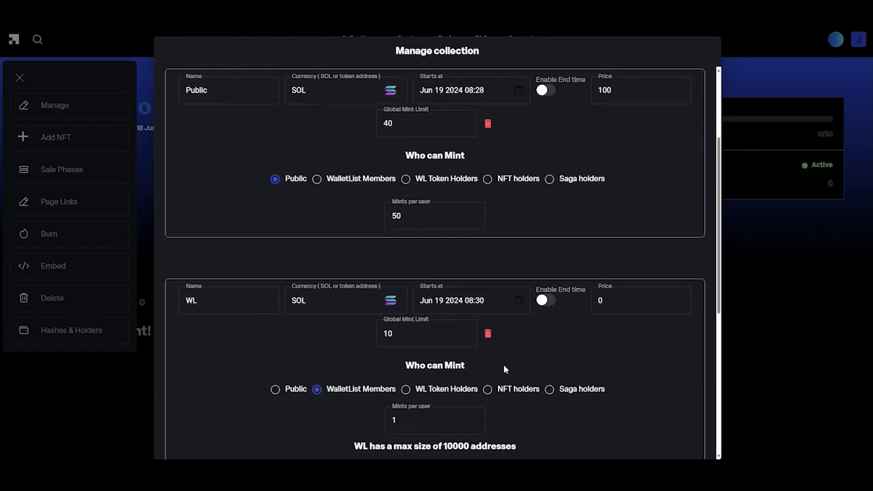
pyautogui.scroll(-1, 503, 369)
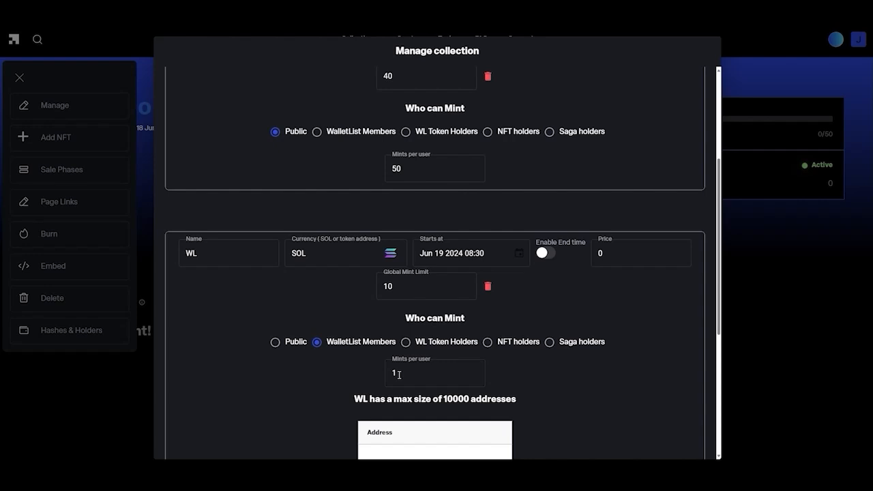
pyautogui.scroll(-3, 382, 316)
# - Paste one wallet address into the WL phase's whitelist and submit it
pyautogui.scroll(-2, 381, 316)
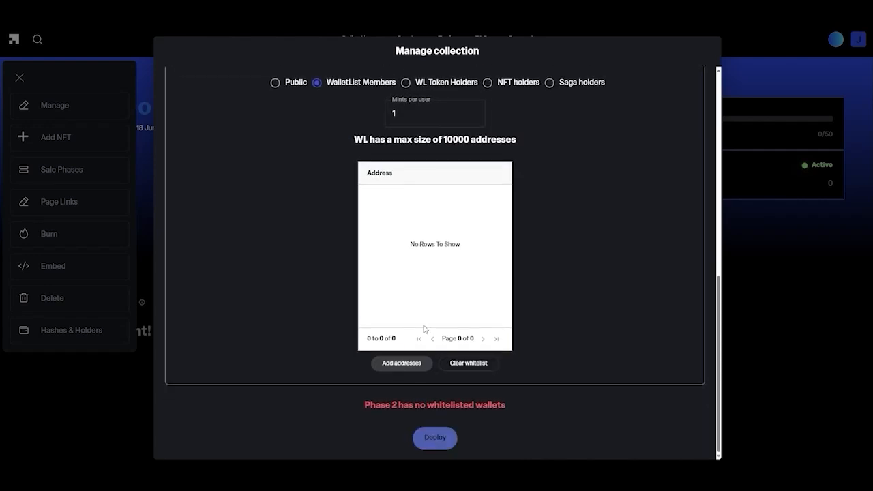
pyautogui.click(402, 363)
pyautogui.rightClick(348, 191)
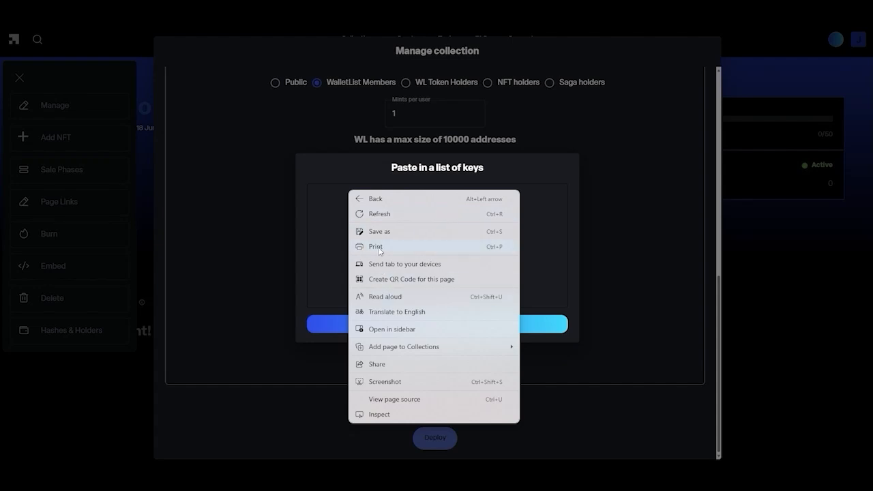
pyautogui.rightClick(330, 191)
pyautogui.click(361, 283)
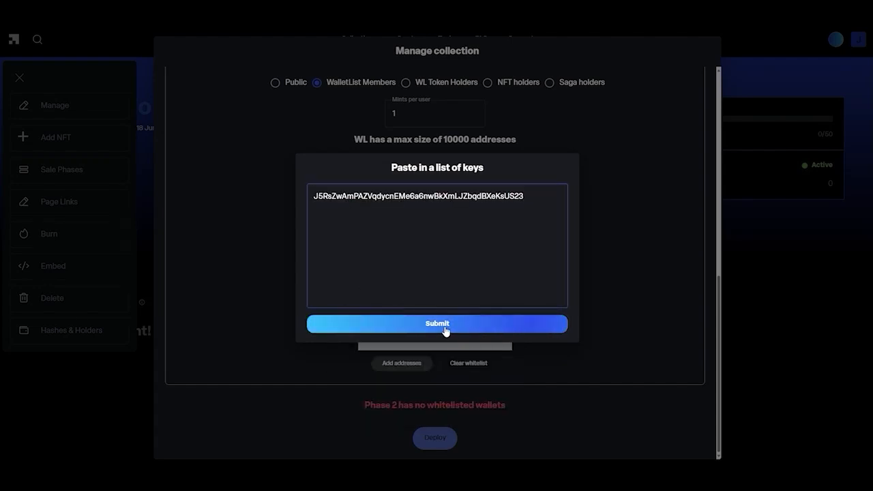
pyautogui.click(445, 324)
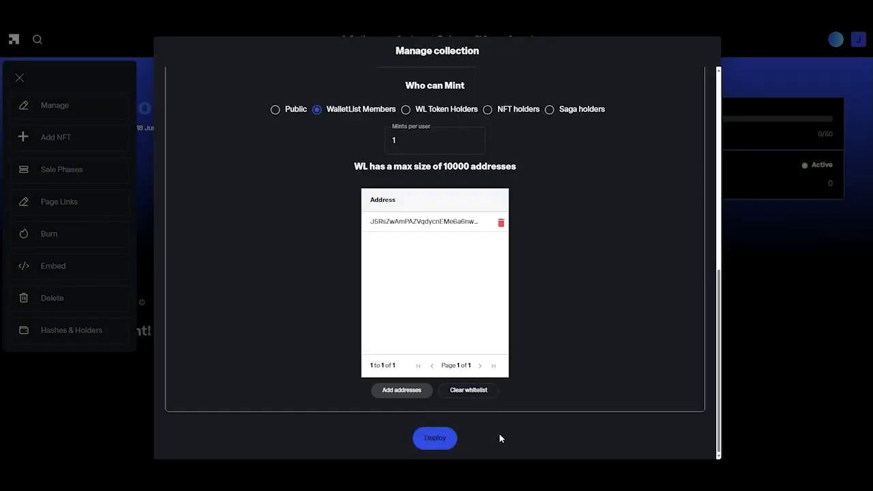
# - Deploy the updated sale phases, then return to the Sale Phases settings
pyautogui.scroll(2, 567, 397)
pyautogui.scroll(-2, 452, 419)
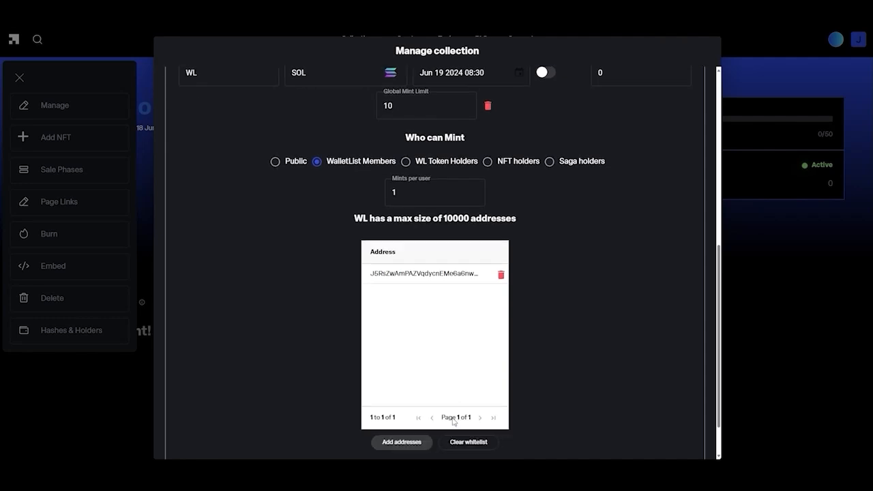
pyautogui.click(428, 440)
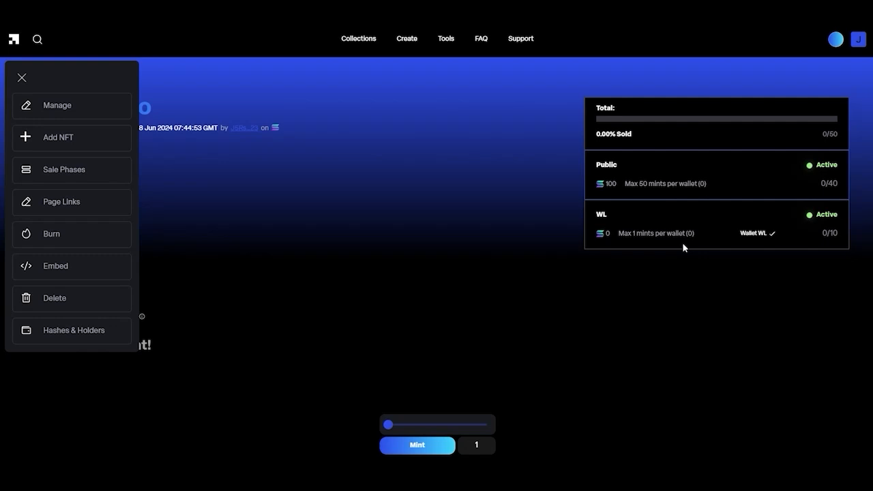
pyautogui.click(46, 170)
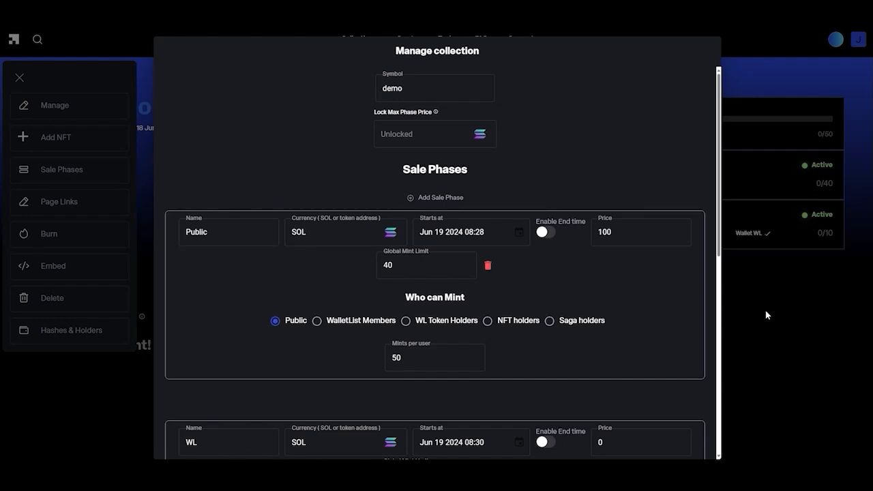
# - Go to the older Demo collection with OG, token, holders, wl and public phases
pyautogui.moveTo(434, 113)
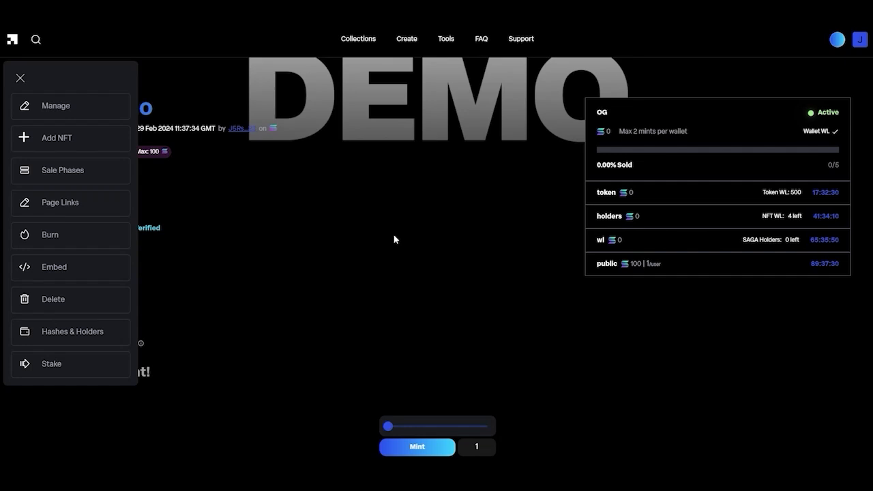
# - Start a single NFT mint and load the 'special 1' devil-face image as its picture
pyautogui.click(80, 141)
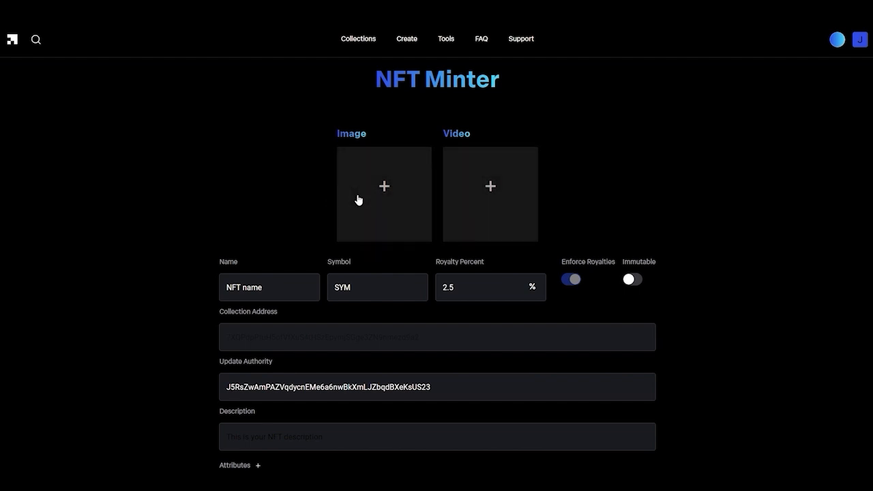
pyautogui.click(489, 203)
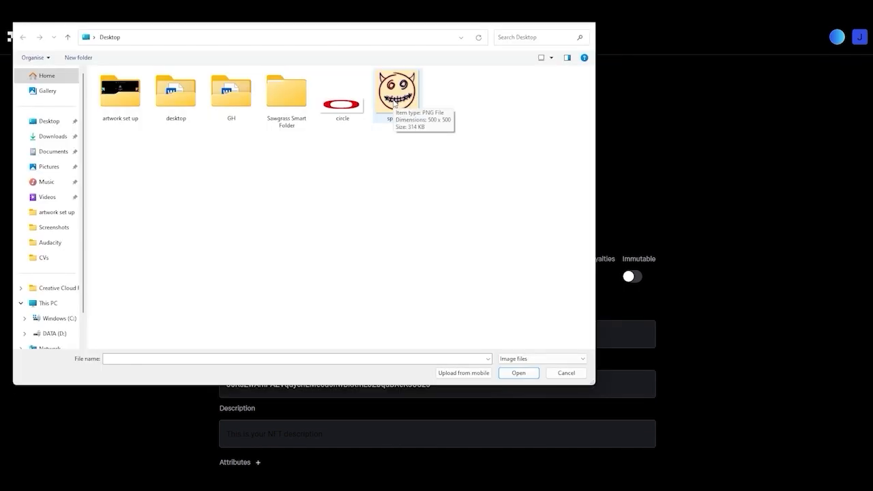
pyautogui.click(394, 103)
pyautogui.doubleClick(394, 103)
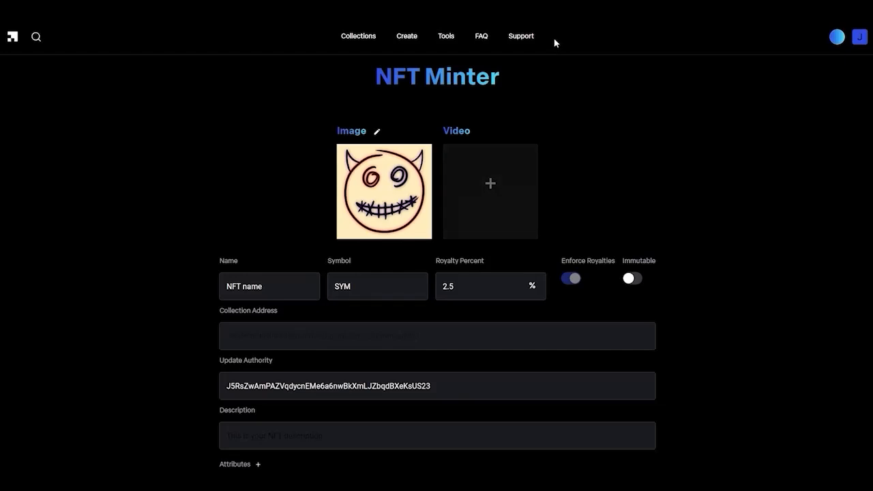
pyautogui.scroll(-1, 702, 158)
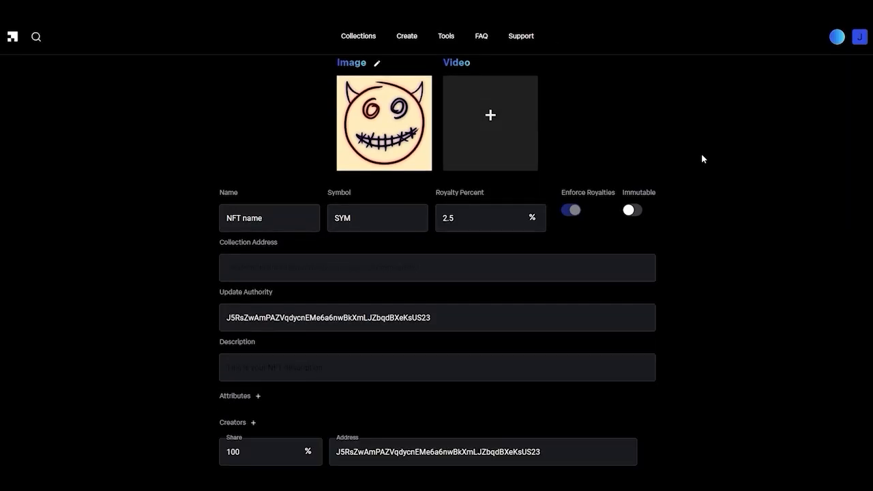
pyautogui.scroll(1, 702, 159)
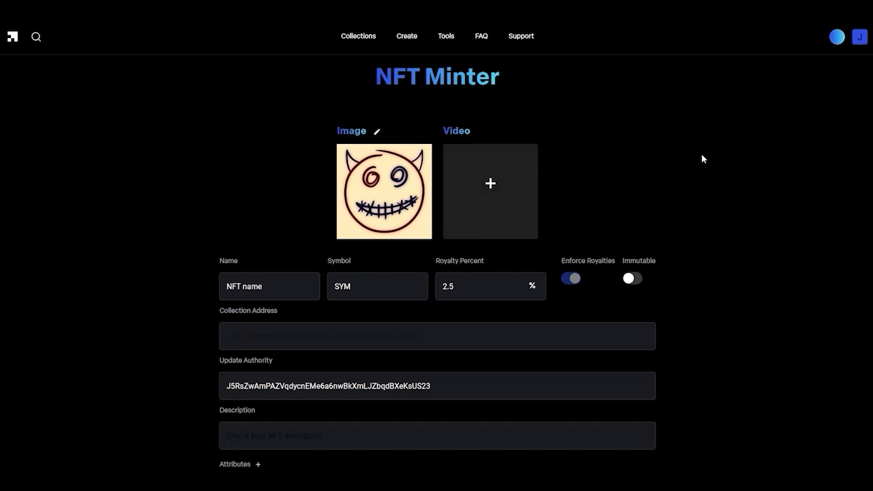
pyautogui.moveTo(275, 287); pyautogui.dragTo(215, 286)
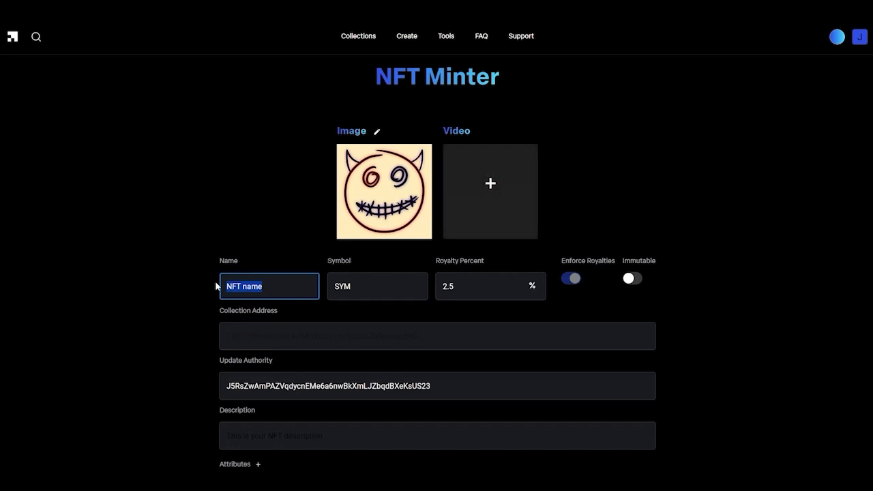
# - Set the NFT's name and symbol to Demo and its royalty to 5%
pyautogui.write('Demo')
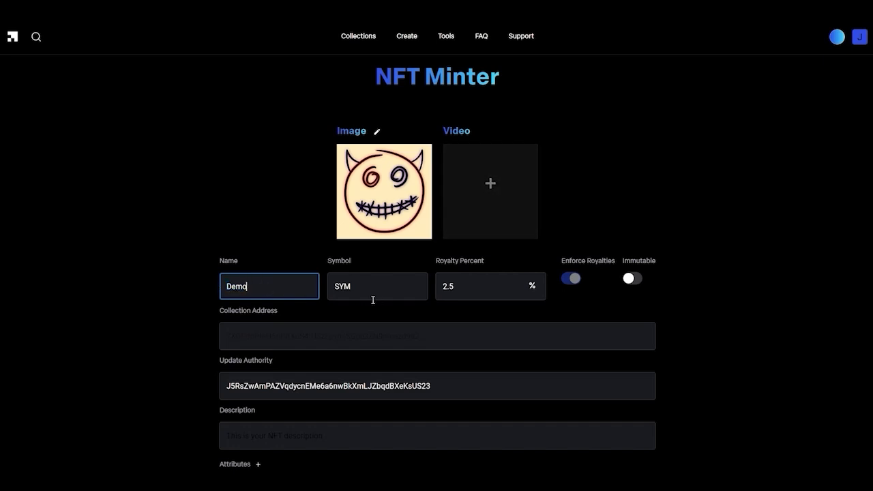
pyautogui.press('Tab')
pyautogui.write('Demo')
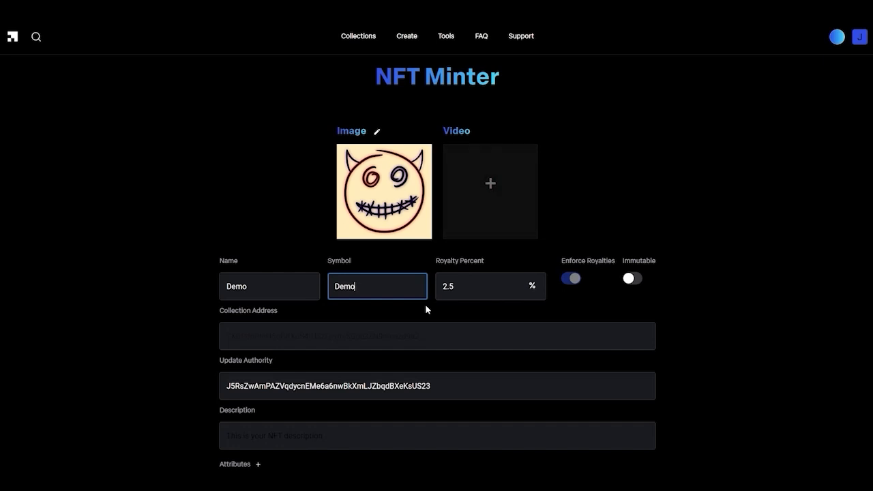
pyautogui.press('Tab')
pyautogui.write('5')
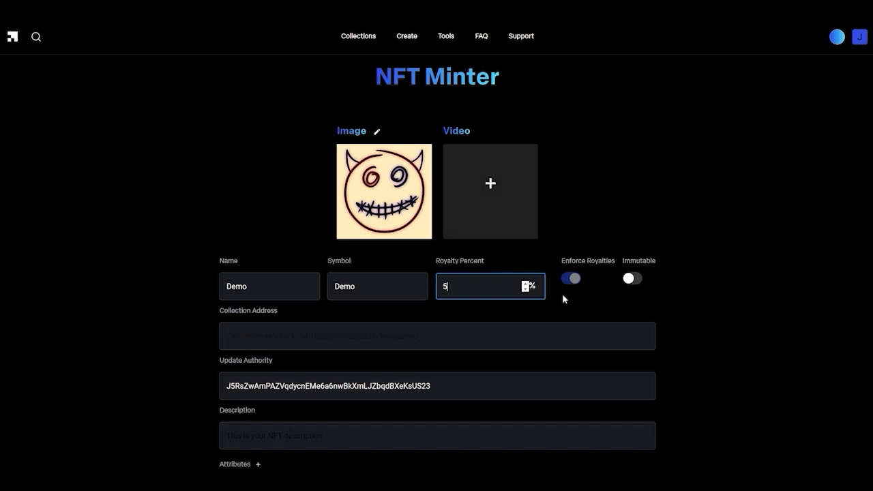
pyautogui.scroll(-1, 481, 339)
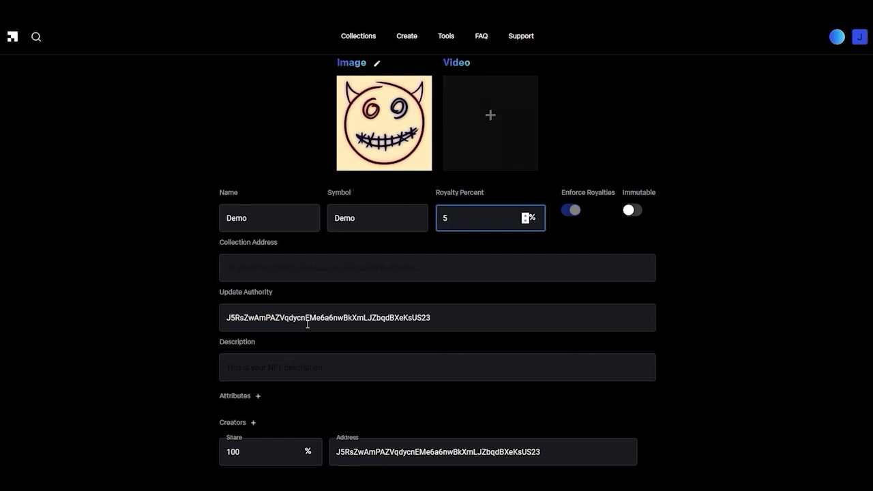
# - Replace the placeholder description with a custom 'Honorary for…' text and fix a misspelling
pyautogui.click(332, 370)
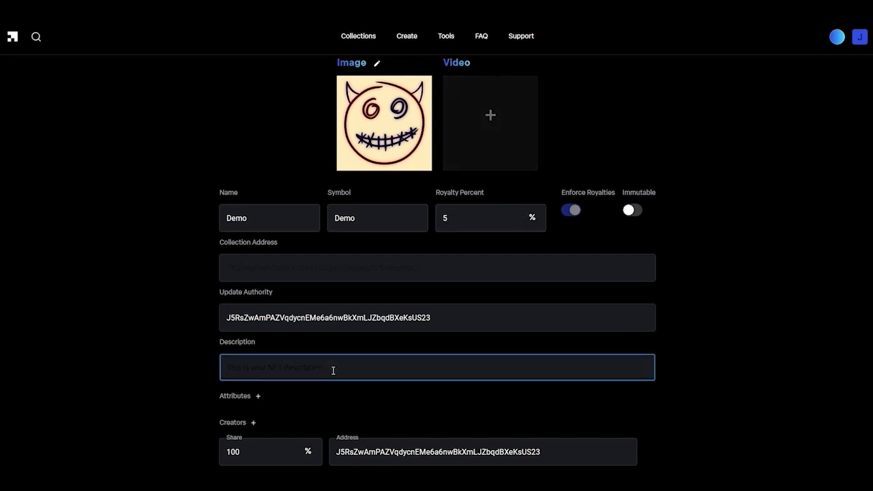
pyautogui.scroll(-3, 333, 371)
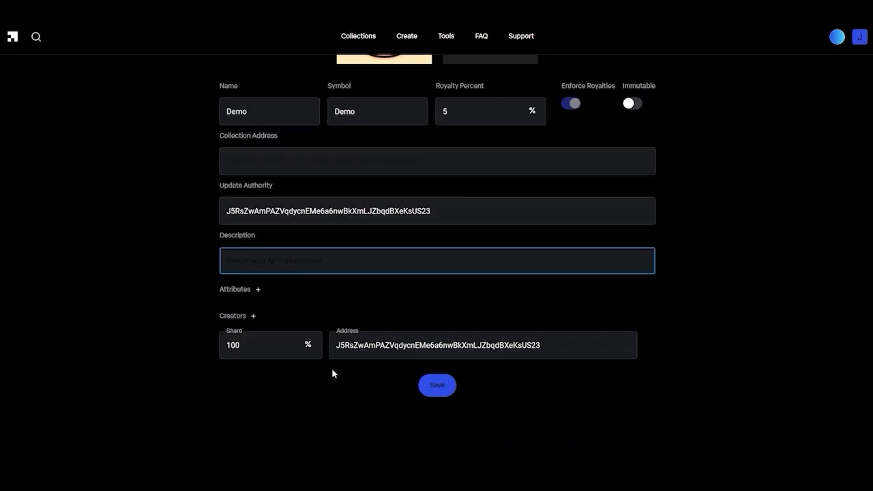
pyautogui.scroll(1, 333, 371)
pyautogui.moveTo(334, 303); pyautogui.dragTo(210, 302)
pyautogui.press('BackSpace')
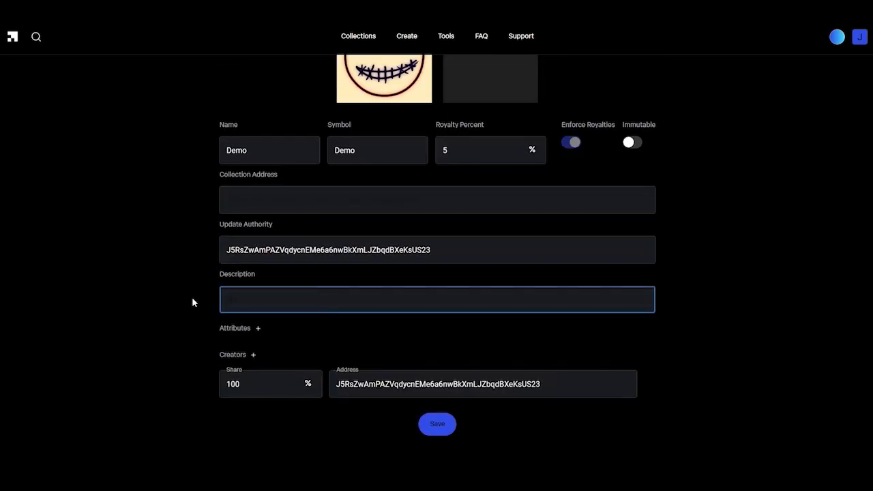
pyautogui.rightClick(243, 305)
pyautogui.click(266, 149)
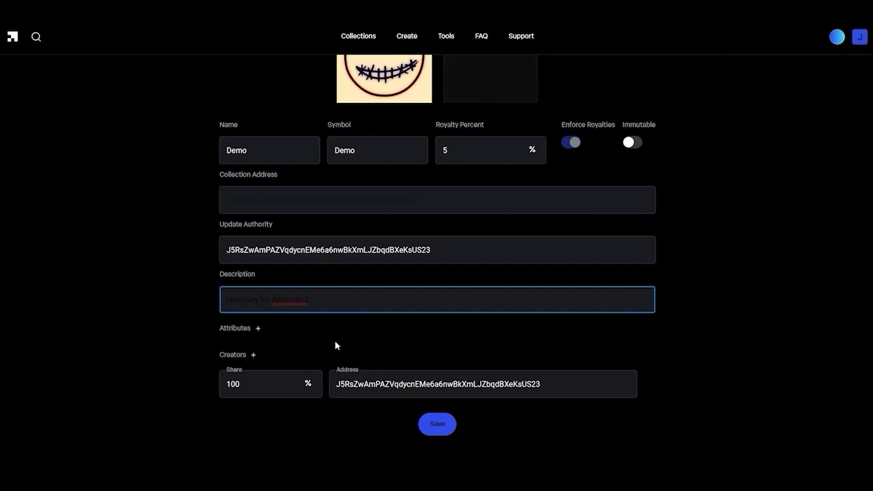
# - Add a first attribute named background with the value gold
pyautogui.click(258, 330)
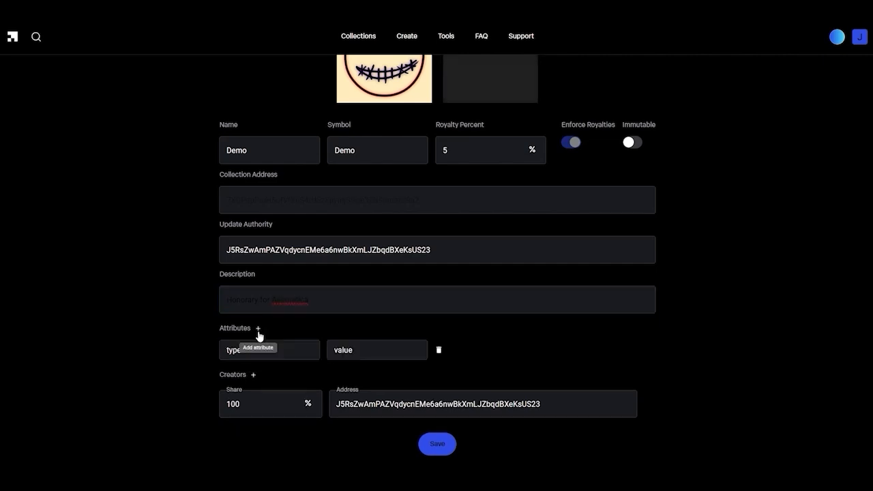
pyautogui.click(282, 352)
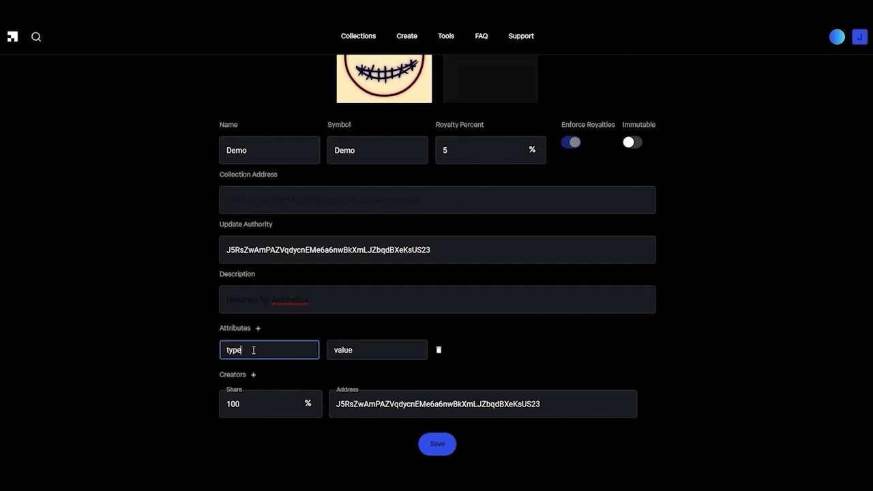
pyautogui.moveTo(254, 350); pyautogui.dragTo(208, 352)
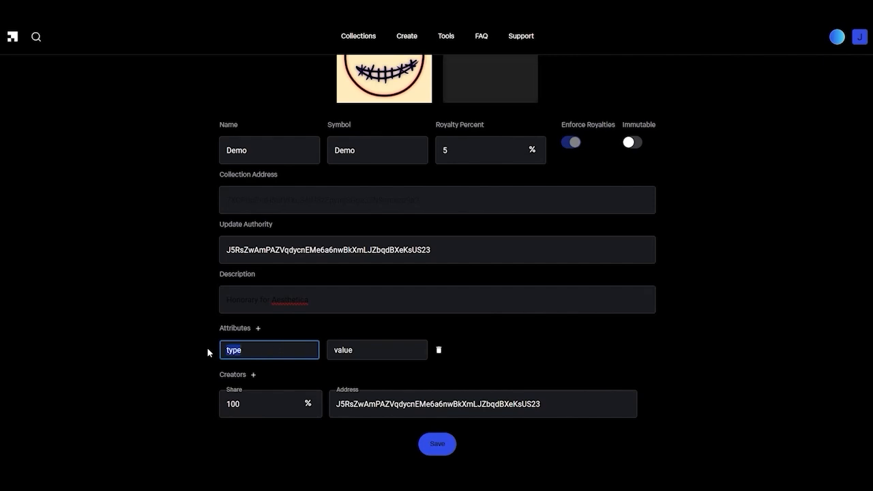
pyautogui.write('backgt')
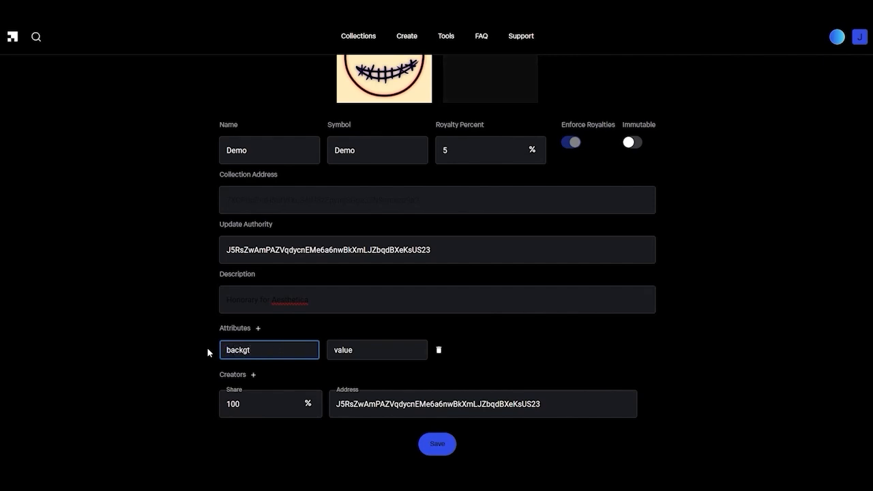
pyautogui.press('BackSpace')
pyautogui.write('roung')
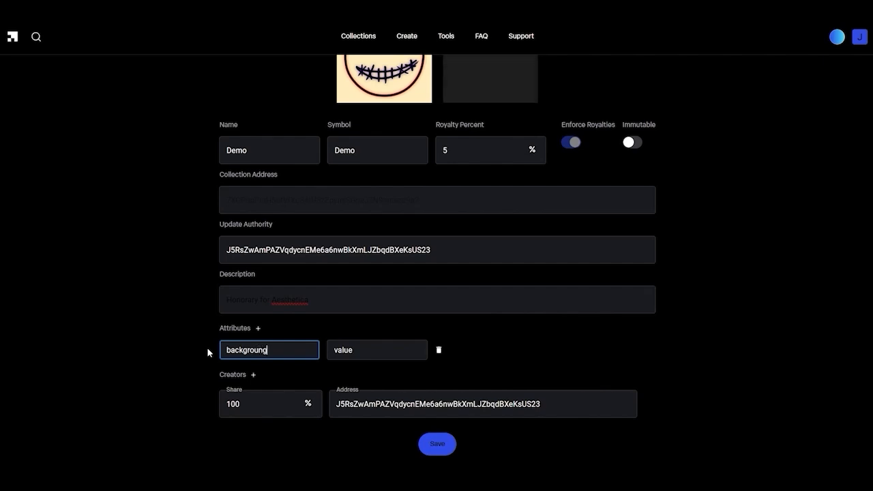
pyautogui.press('BackSpace')
pyautogui.write('d')
pyautogui.press('Tab')
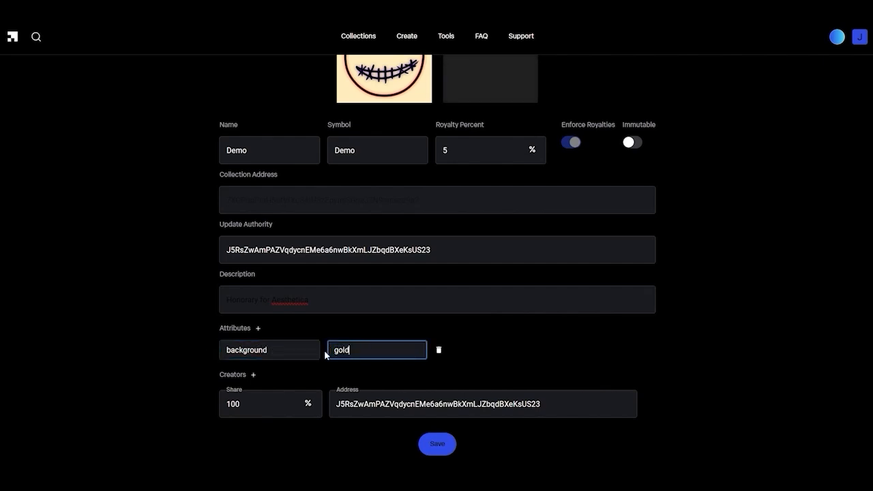
# - Add a second attribute named special with the value honorary
pyautogui.click(258, 330)
pyautogui.moveTo(263, 375); pyautogui.dragTo(216, 374)
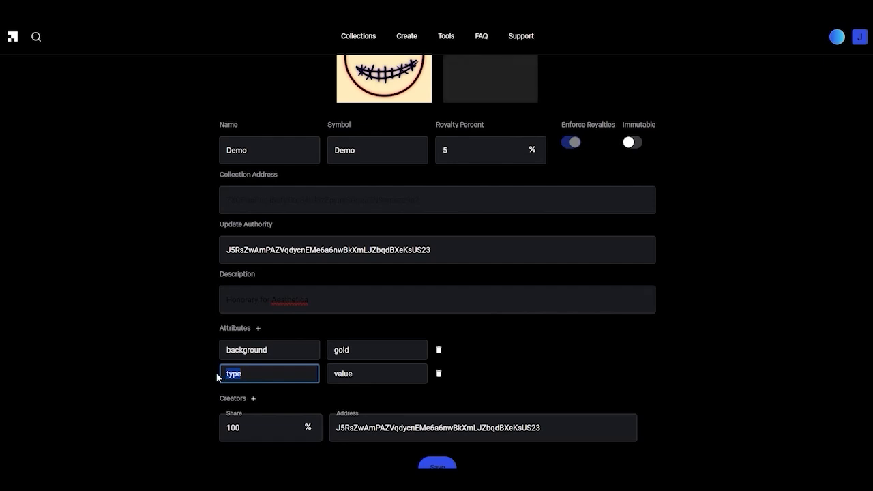
pyautogui.write('spcial')
pyautogui.press('BackSpace')
pyautogui.press('BackSpace')
pyautogui.press('BackSpace')
pyautogui.press('BackSpace')
pyautogui.write('ecial')
pyautogui.doubleClick(364, 375)
pyautogui.write('ho')
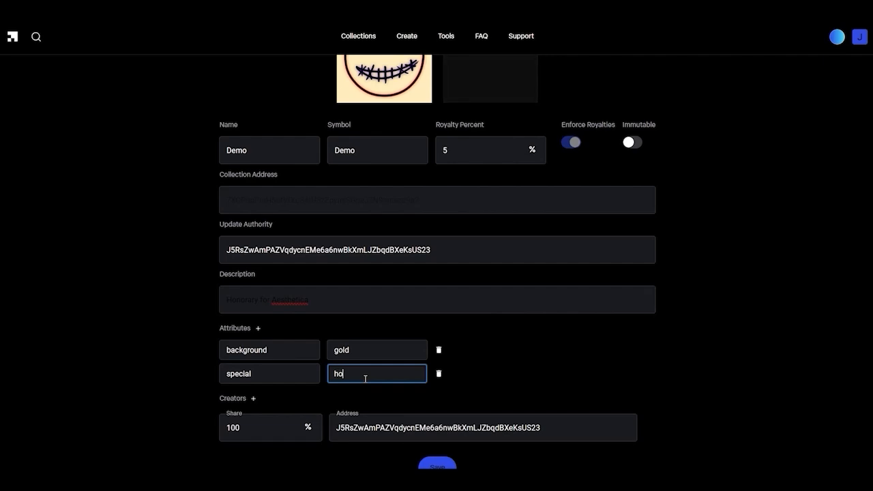
pyautogui.write('nor')
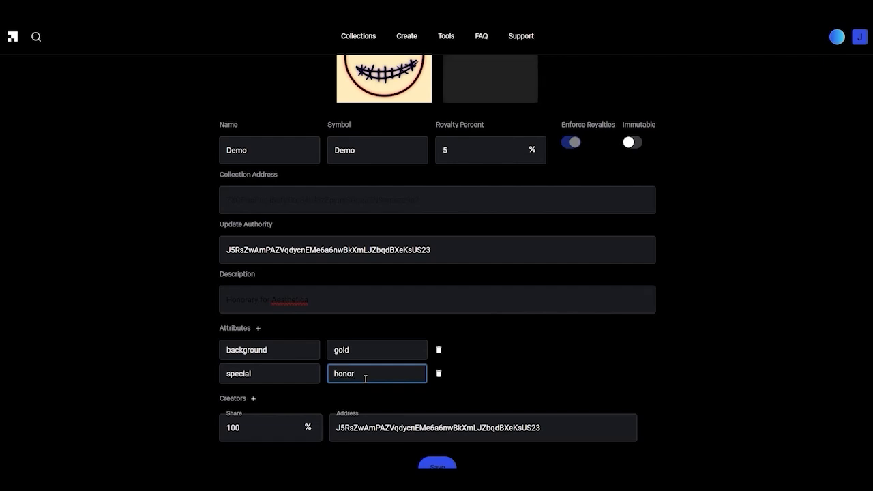
pyautogui.write('ary')
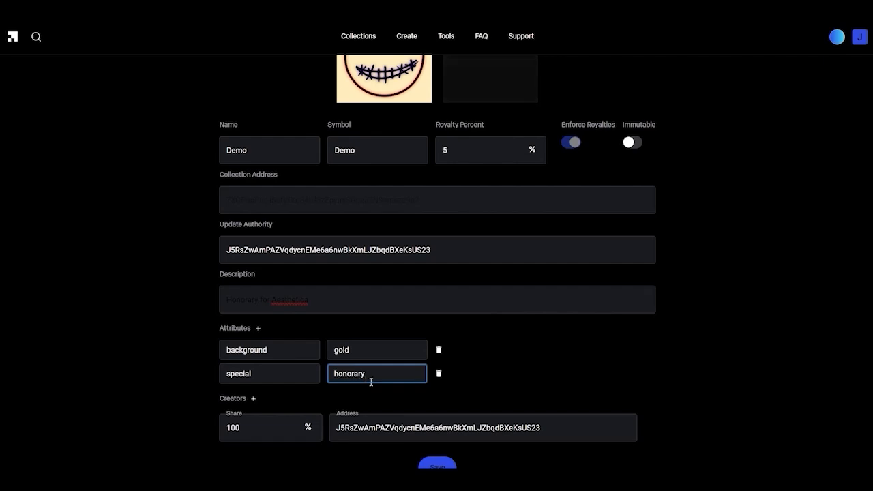
pyautogui.scroll(-1, 526, 389)
# - Save the Demo NFT, unlock the wallet with its password and confirm the mint transaction
pyautogui.click(440, 404)
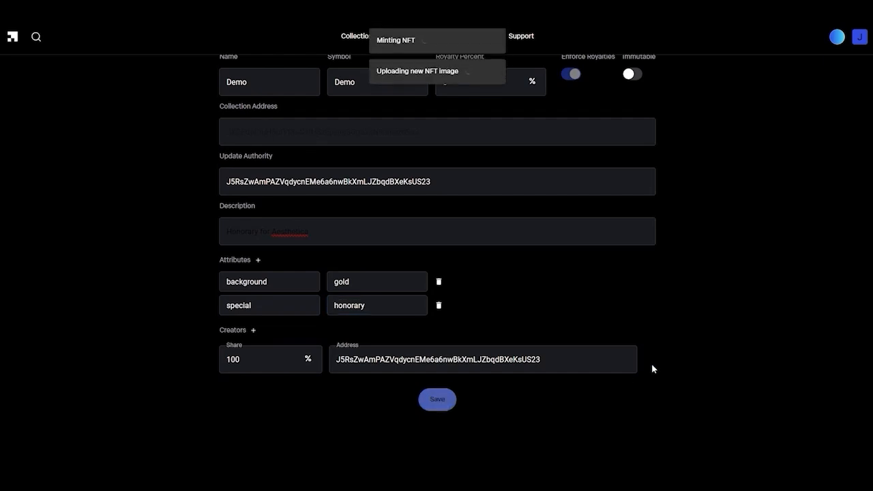
pyautogui.write('•••••••••')
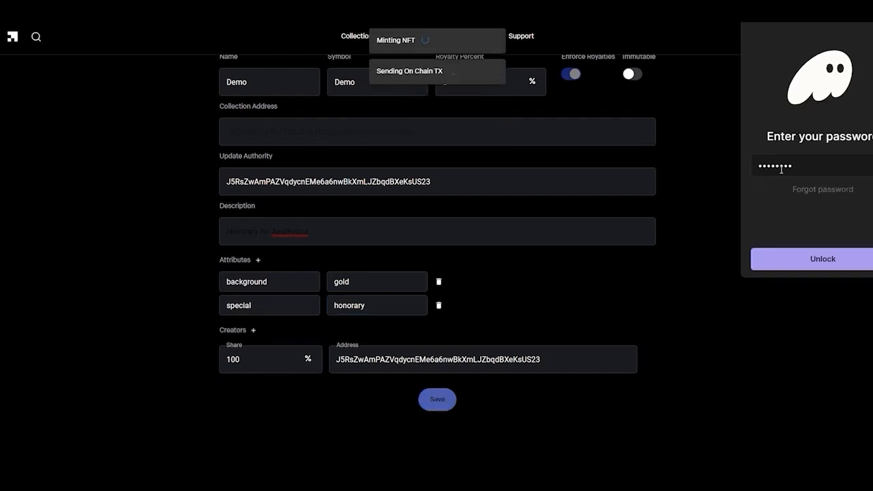
pyautogui.click(803, 259)
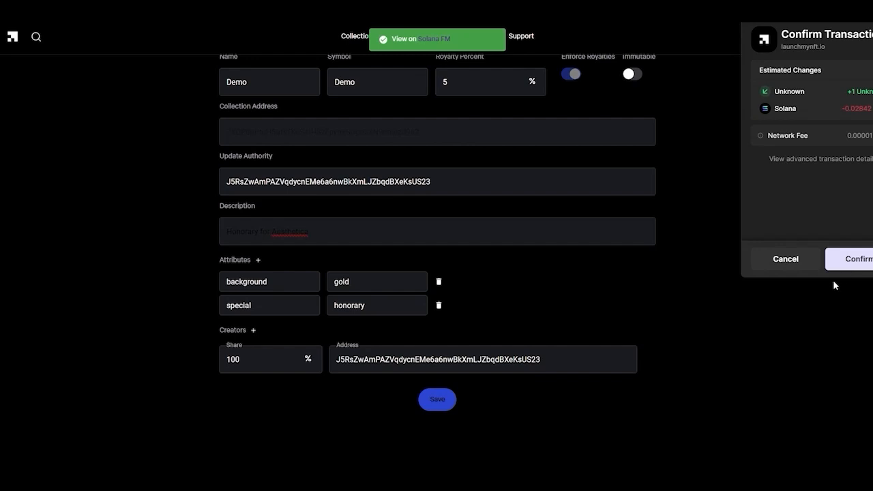
pyautogui.click(848, 260)
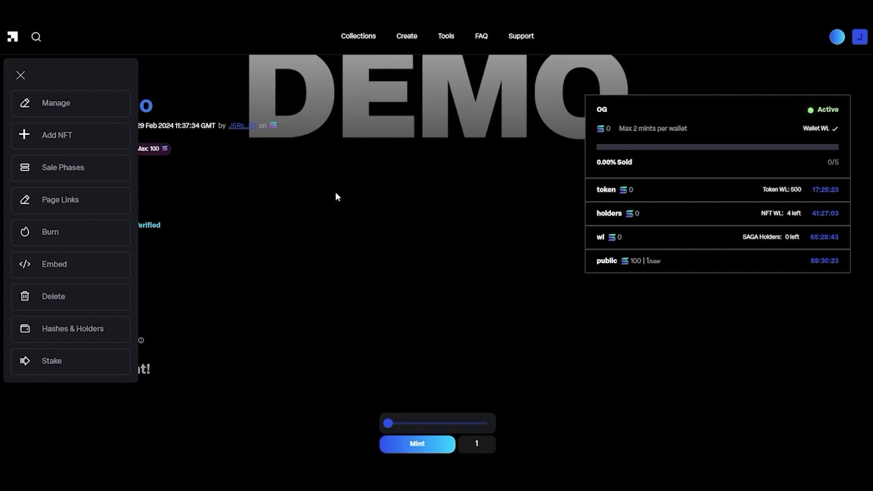
pyautogui.click(21, 75)
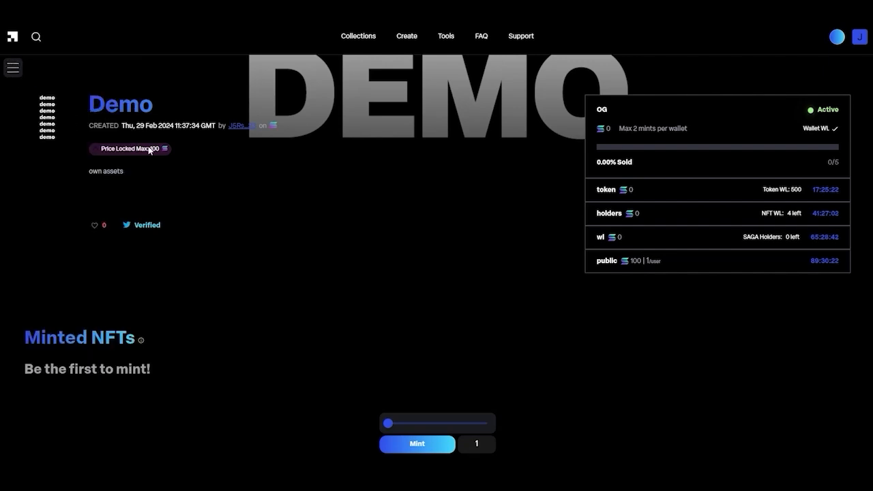
pyautogui.moveTo(150, 150)
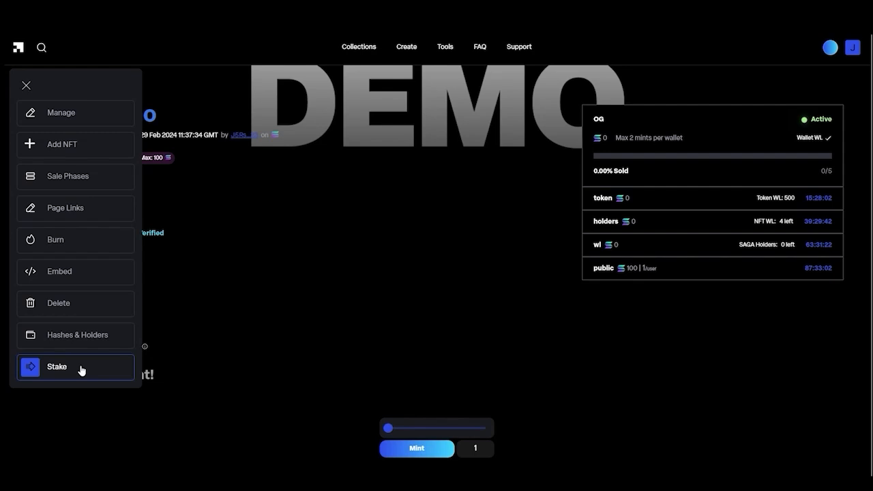
pyautogui.click(91, 274)
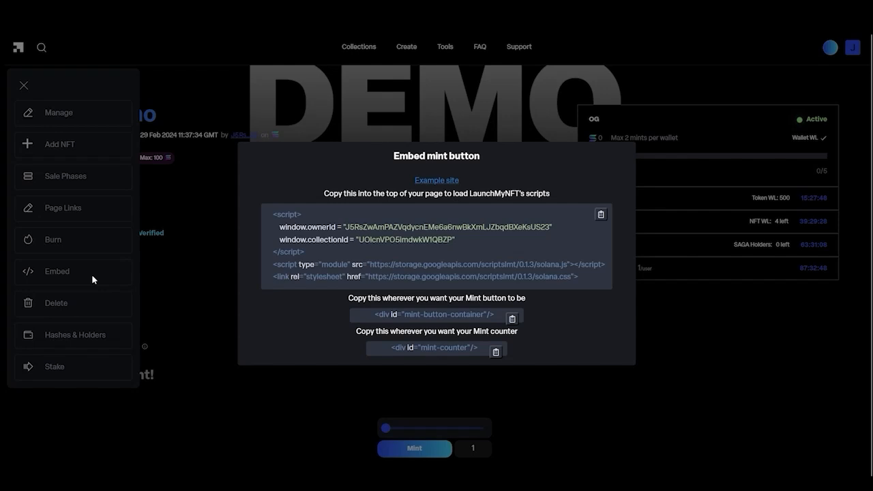
pyautogui.click(192, 263)
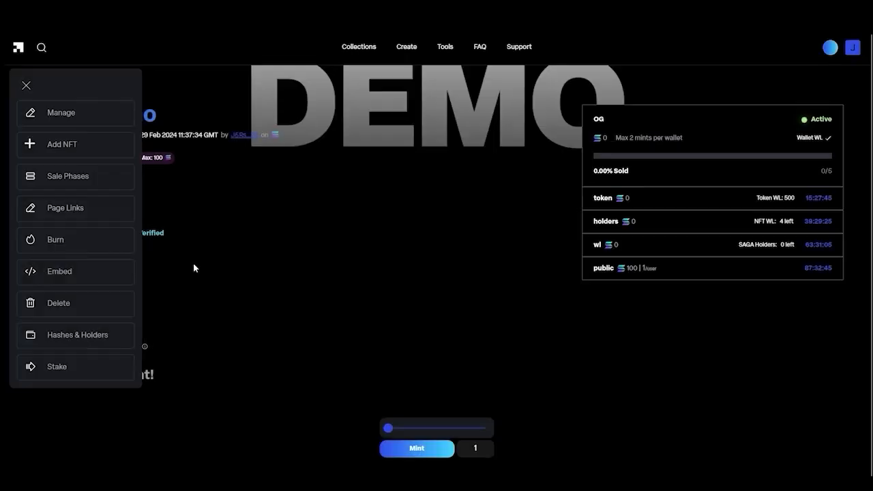
# - Apply a 20% Burn Supply change, then unlock the wallet and confirm the burn transaction
pyautogui.click(80, 246)
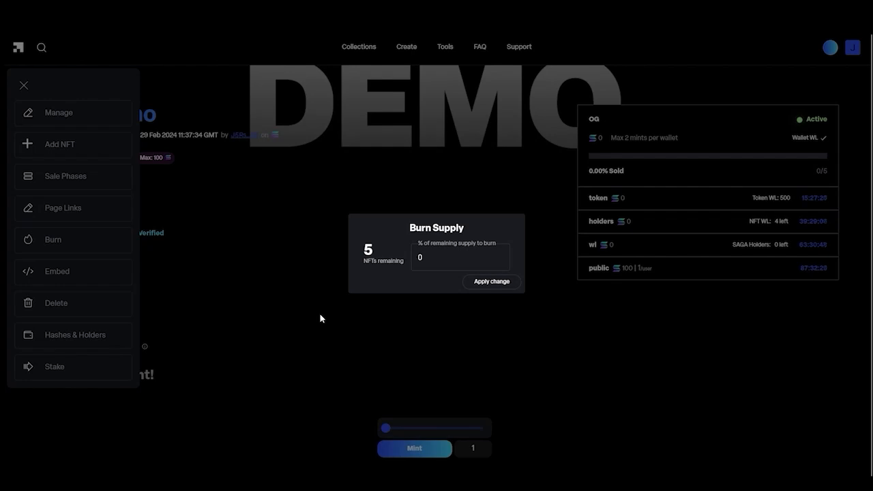
pyautogui.click(412, 256)
pyautogui.write('20')
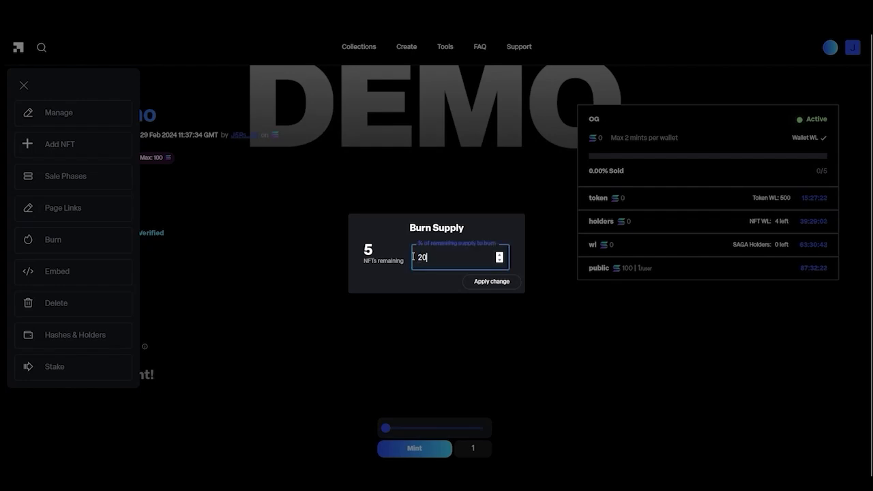
pyautogui.click(477, 282)
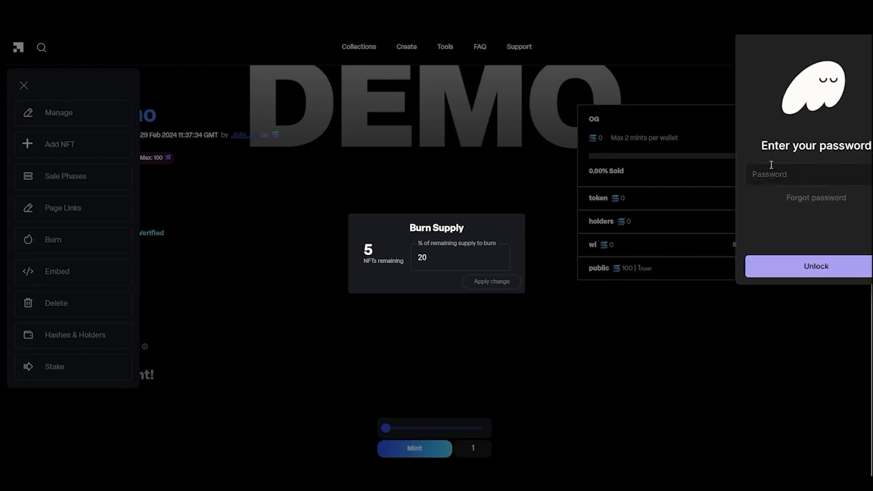
pyautogui.write('••••••••••')
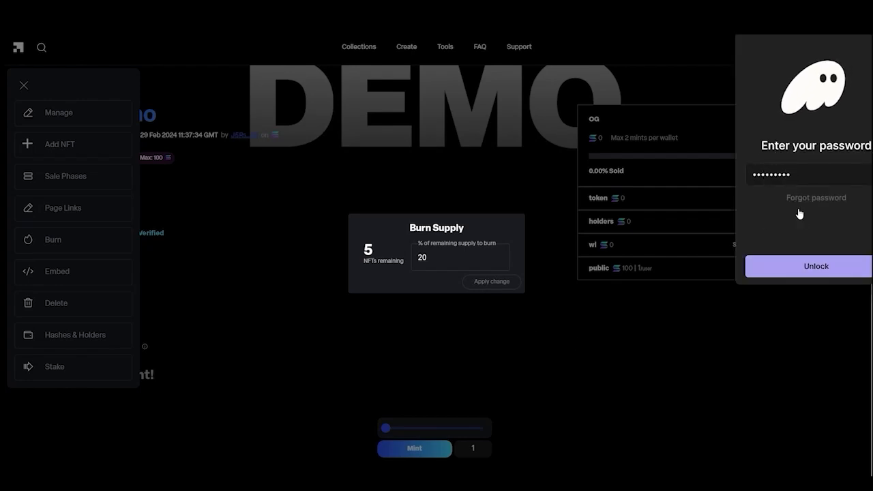
pyautogui.click(797, 266)
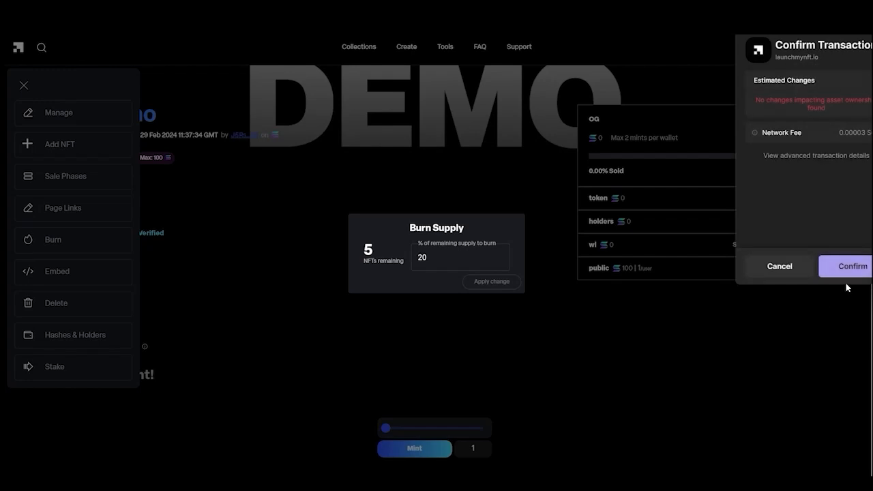
pyautogui.click(846, 267)
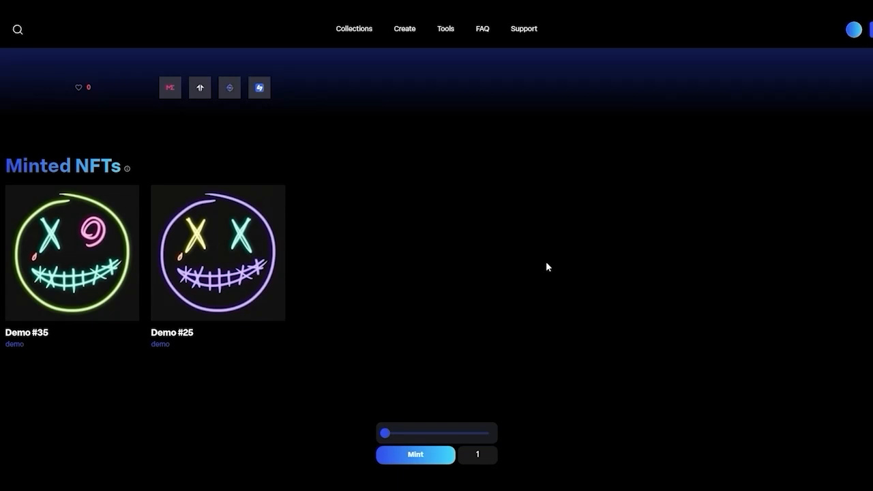
# - Bring up the creator Tools menu to reach Demo #25's token details
pyautogui.click(450, 34)
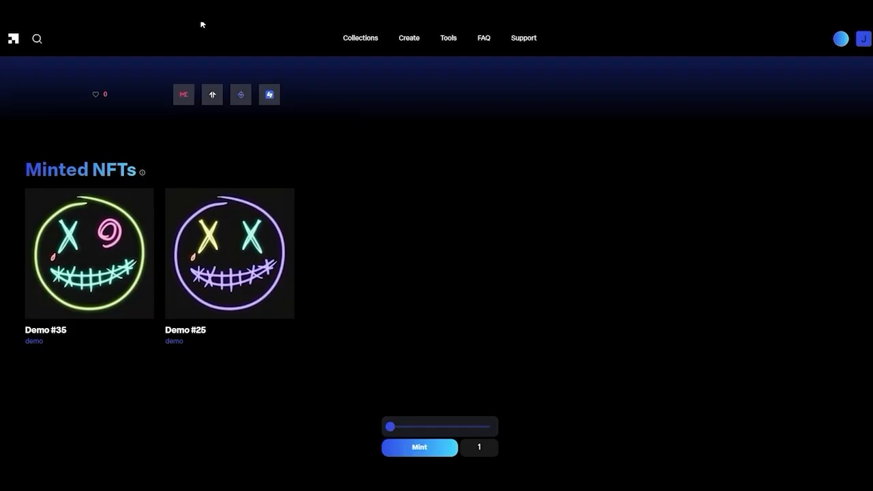
# - Open Tools > Update NFT and copy Demo #25's Token Address from Solscan
pyautogui.click(450, 42)
pyautogui.click(469, 130)
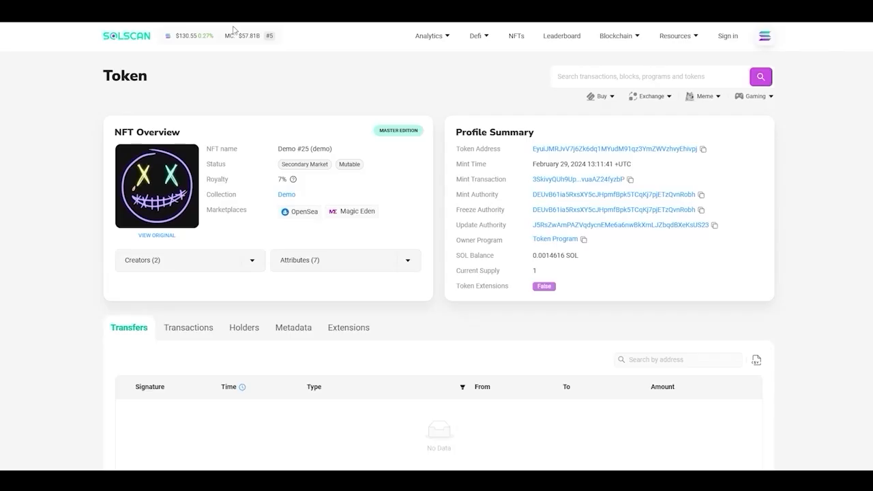
pyautogui.click(702, 150)
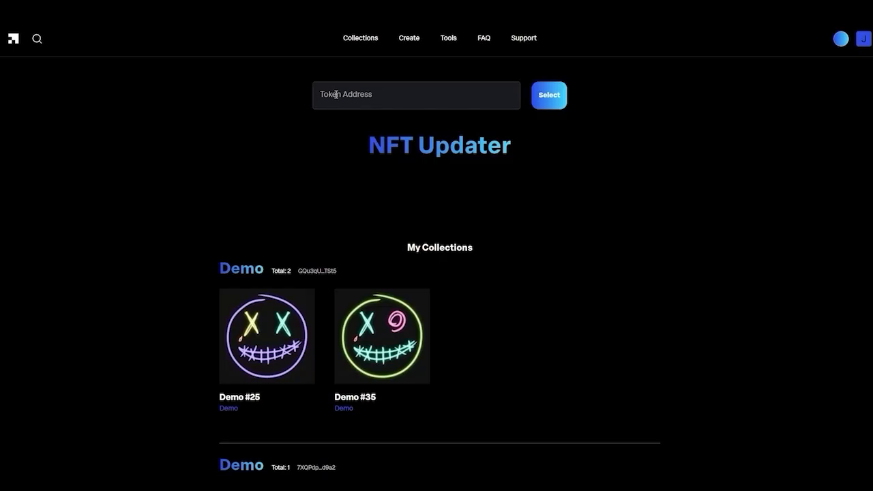
pyautogui.rightClick(336, 96)
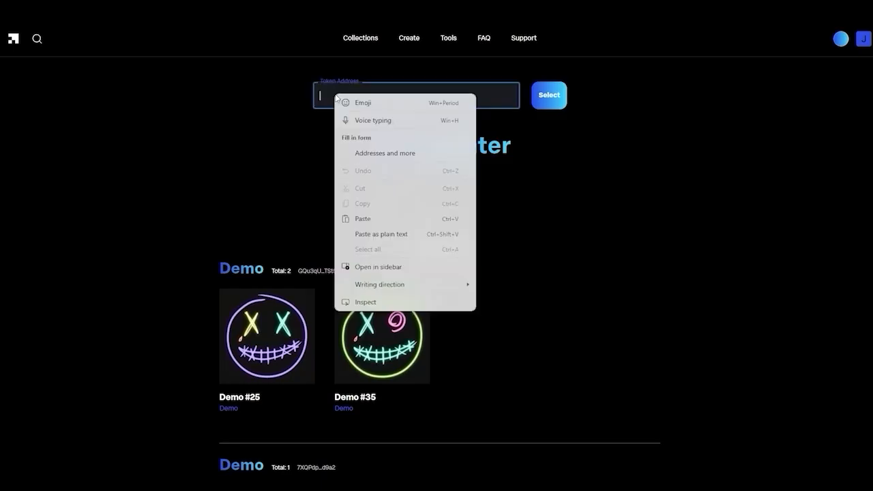
# - Load Demo #25 from its pasted token address and swap its image for the 'pink' file
pyautogui.click(364, 219)
pyautogui.click(548, 97)
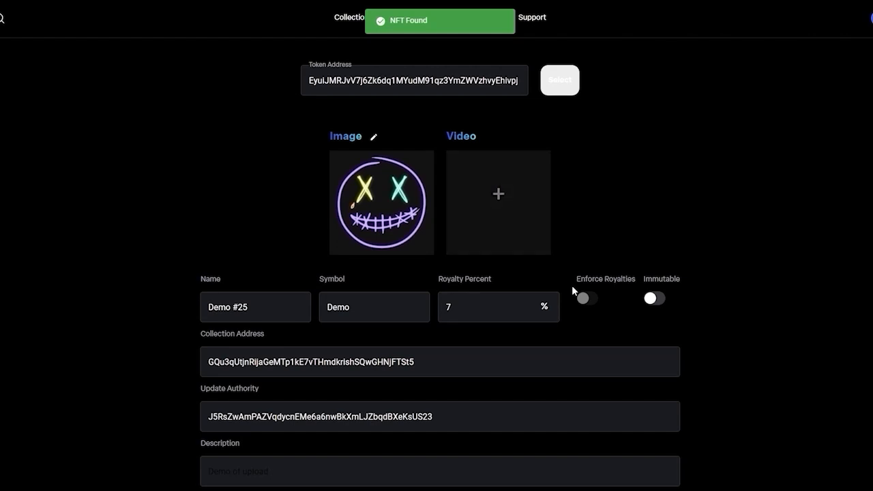
pyautogui.click(373, 138)
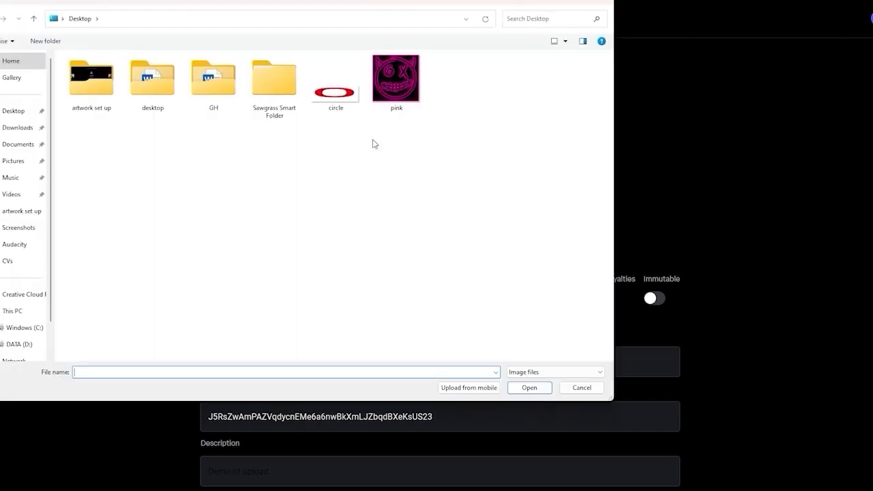
pyautogui.click(394, 83)
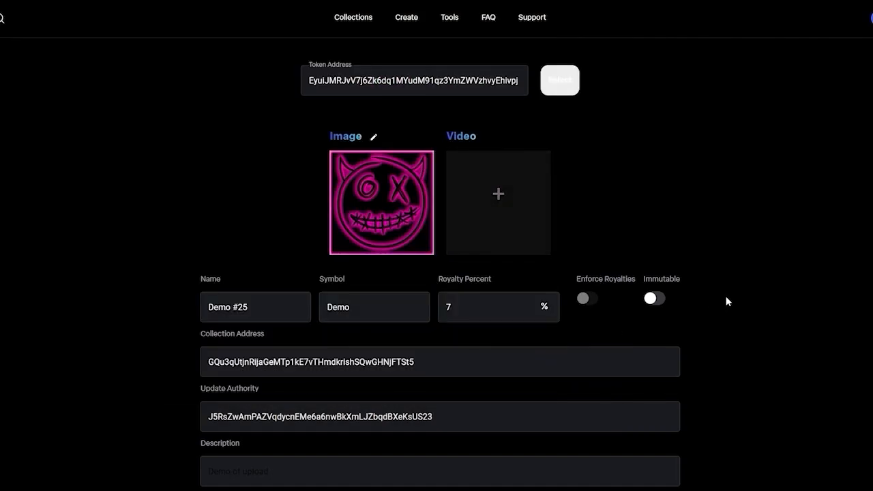
# - Delete the Rarity Rank, Right Eye, Left Eye, Mouth, Accessory and Face attributes
pyautogui.scroll(-2, 776, 307)
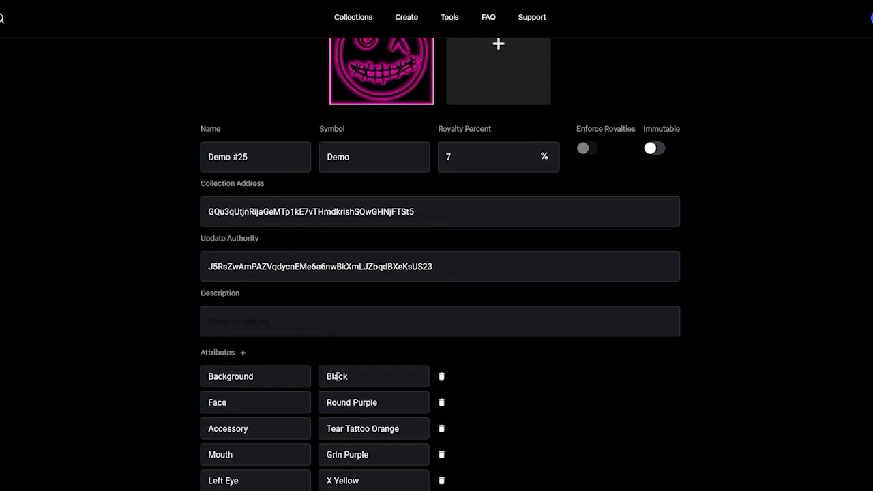
pyautogui.scroll(-3, 317, 196)
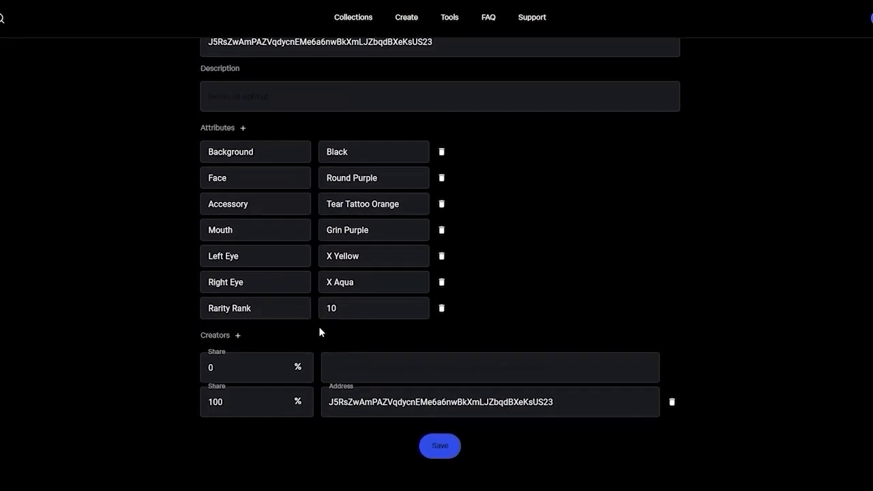
pyautogui.click(441, 309)
pyautogui.click(441, 283)
pyautogui.click(441, 255)
pyautogui.click(441, 230)
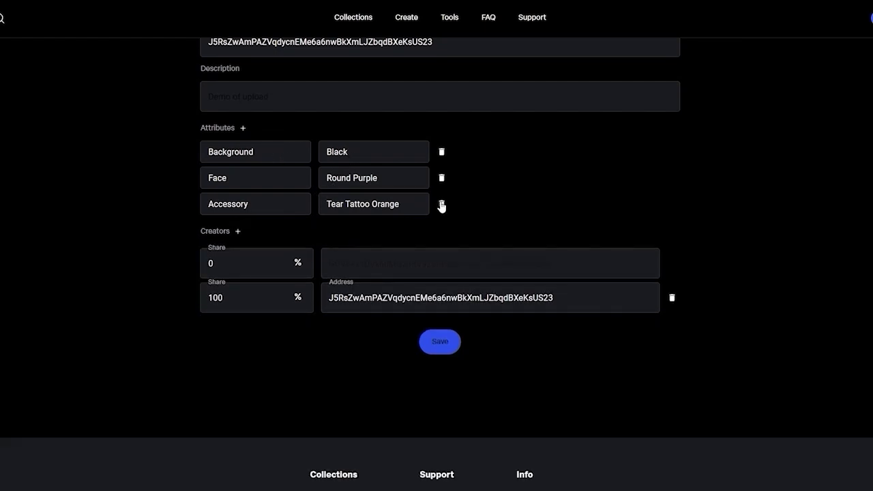
pyautogui.click(441, 204)
pyautogui.click(441, 178)
# - Change the Background: Black attribute to Special: Pink and save the update
pyautogui.moveTo(252, 160); pyautogui.dragTo(187, 157)
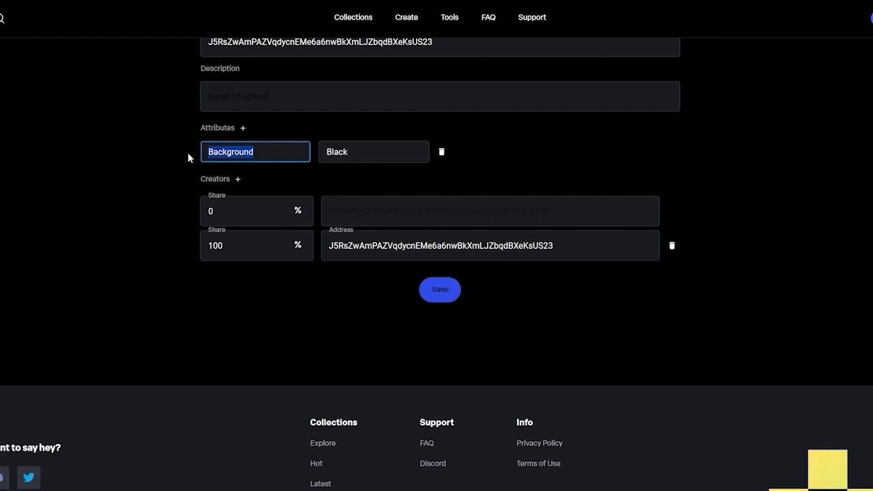
pyautogui.write('Spe')
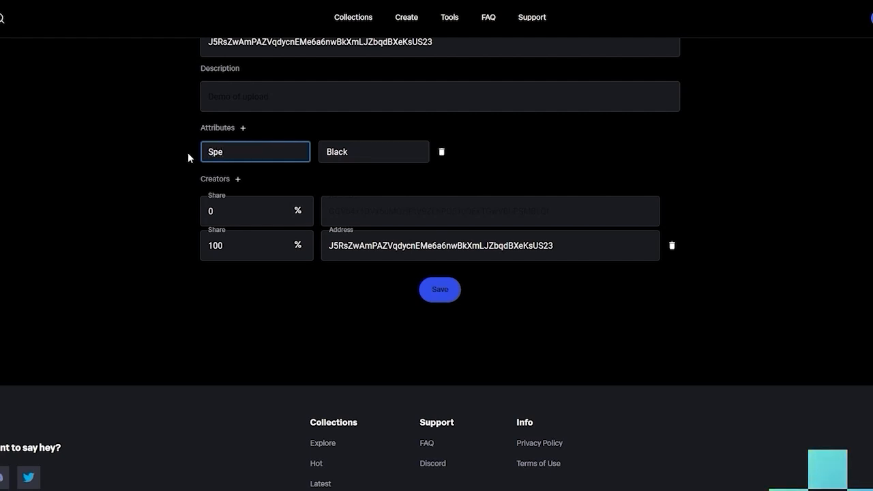
pyautogui.write('cial')
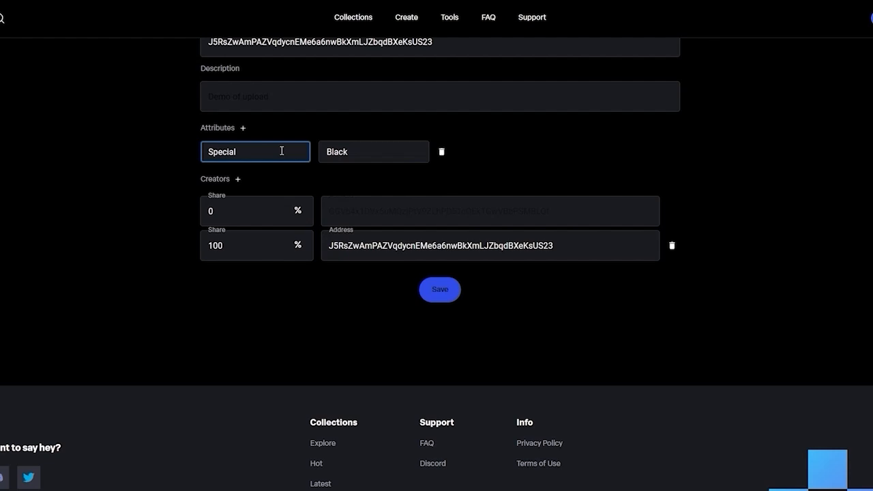
pyautogui.doubleClick(349, 153)
pyautogui.write('Pink')
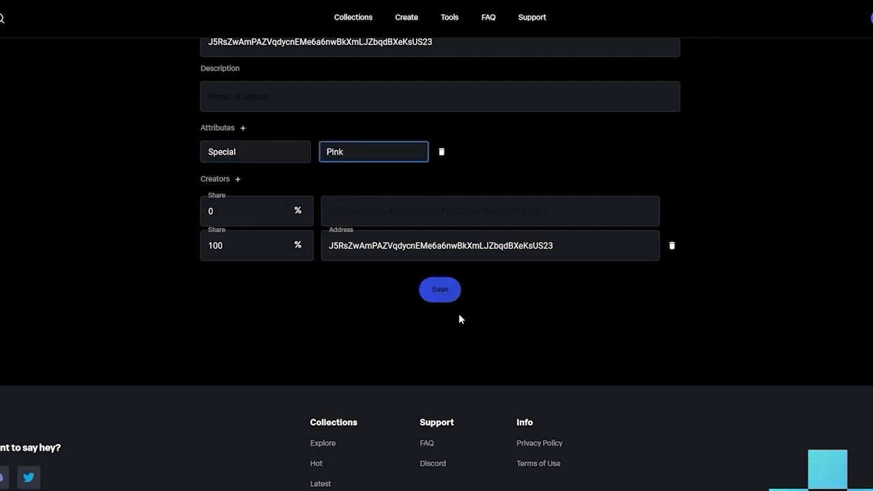
pyautogui.press('Return')
# - Unlock the wallet, confirm the NFT update transaction, and check Demo #25's new pink image
pyautogui.write('••')
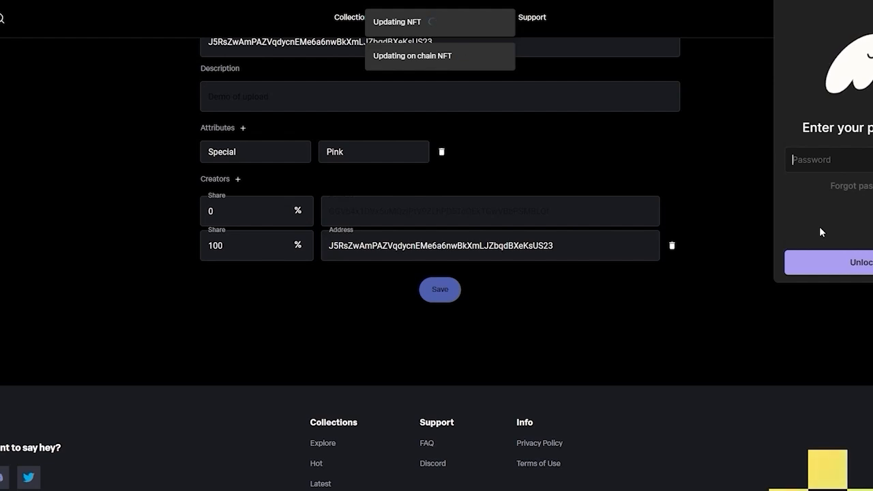
pyautogui.write('••••••••')
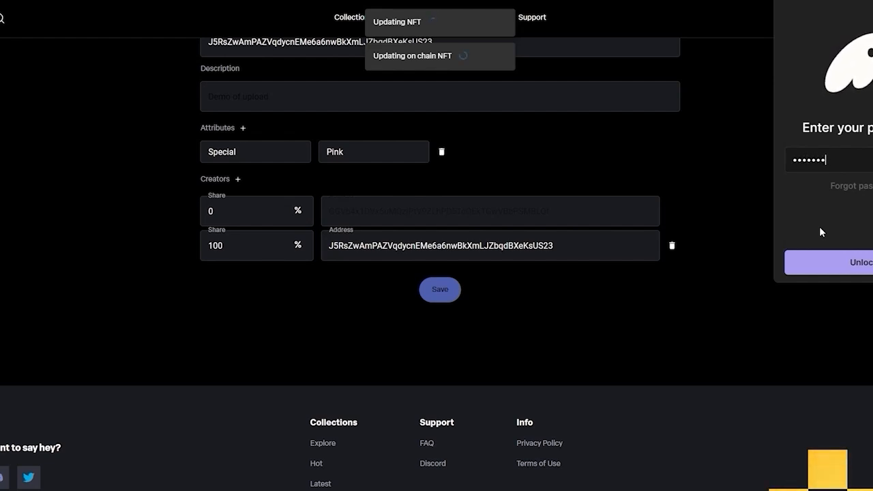
pyautogui.click(817, 262)
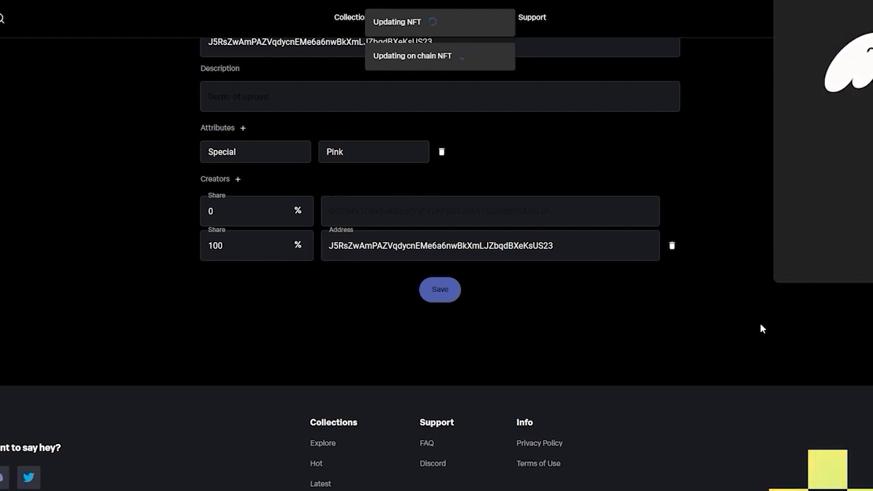
pyautogui.click(869, 263)
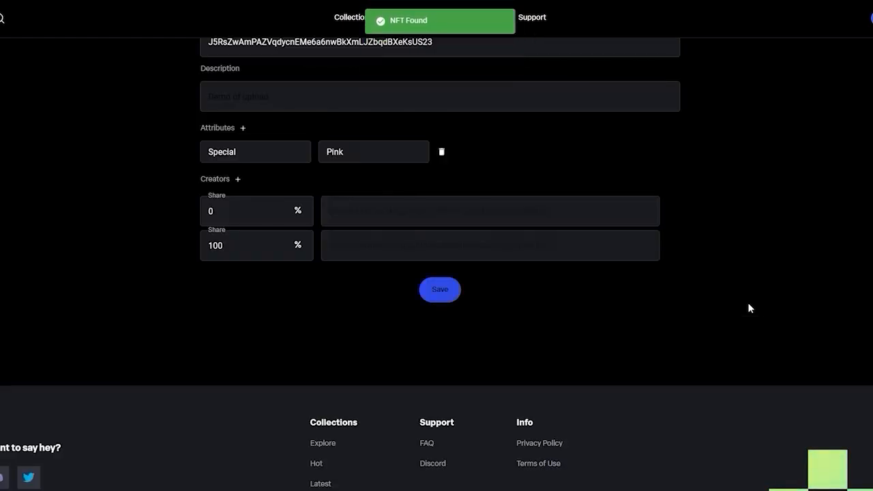
pyautogui.scroll(2, 748, 308)
pyautogui.scroll(2, 748, 308)
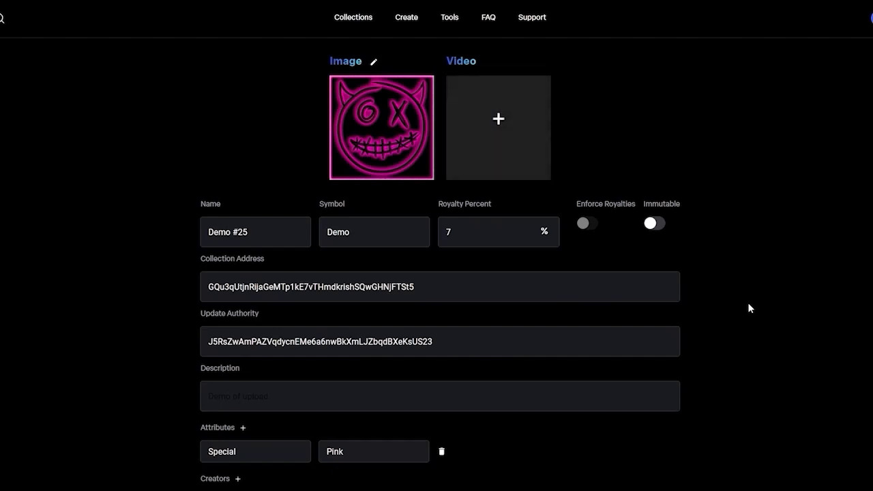